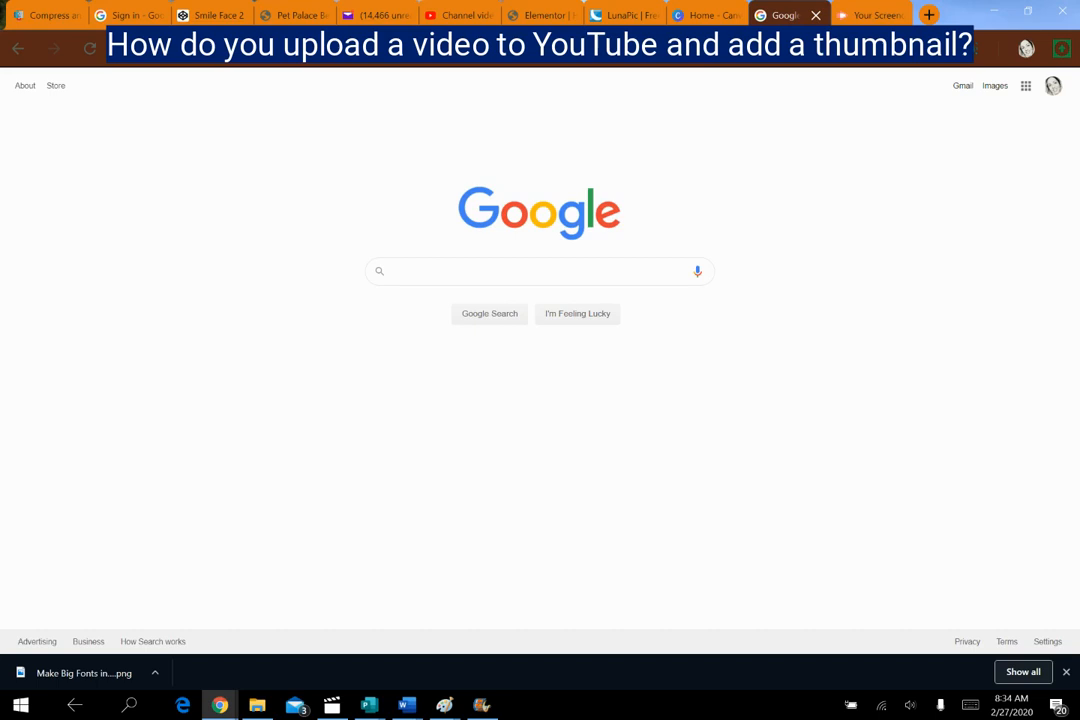
Go to the YouTube site and start a new video upload.
text(www.)
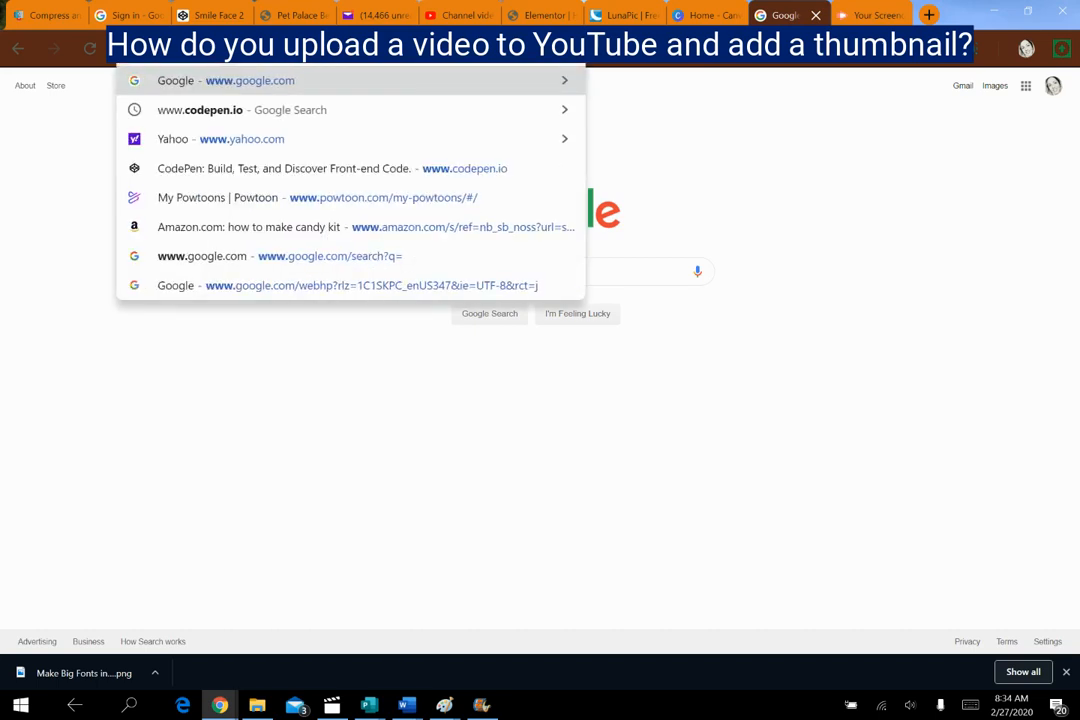
text(you)
key(Return)
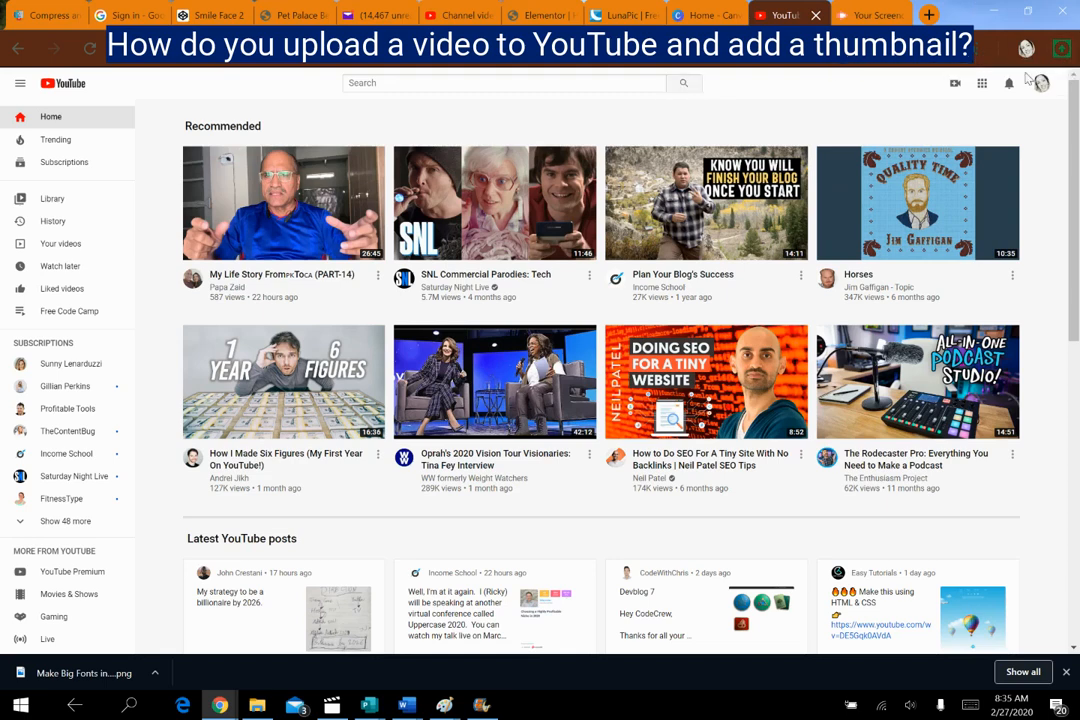
click(955, 88)
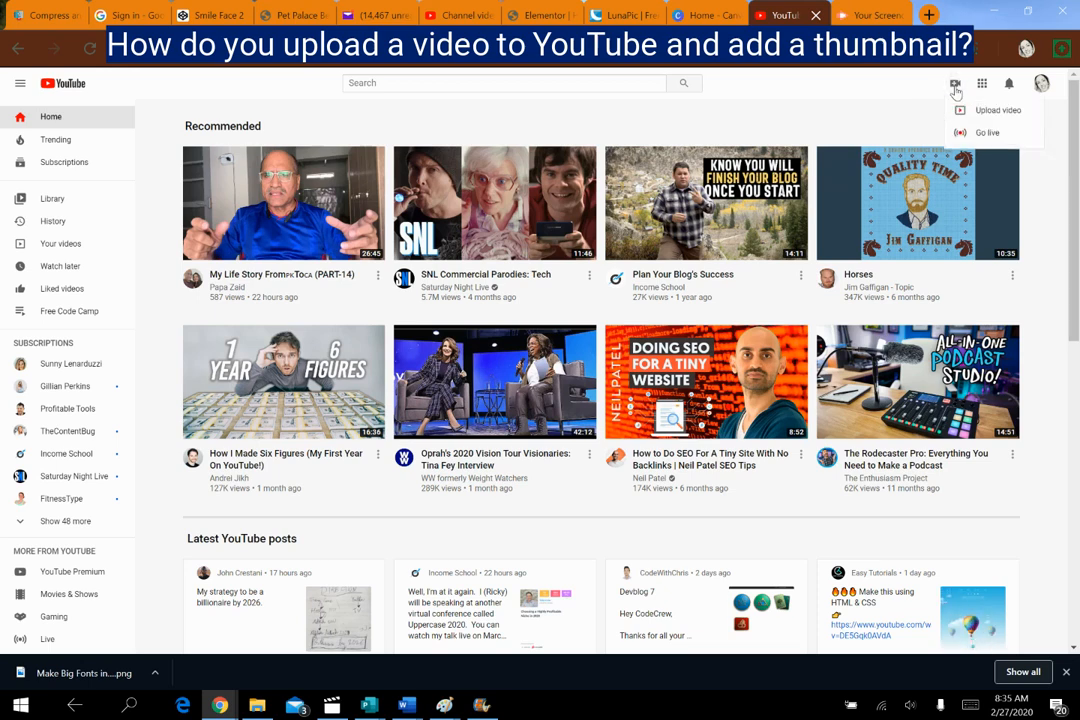
click(1017, 113)
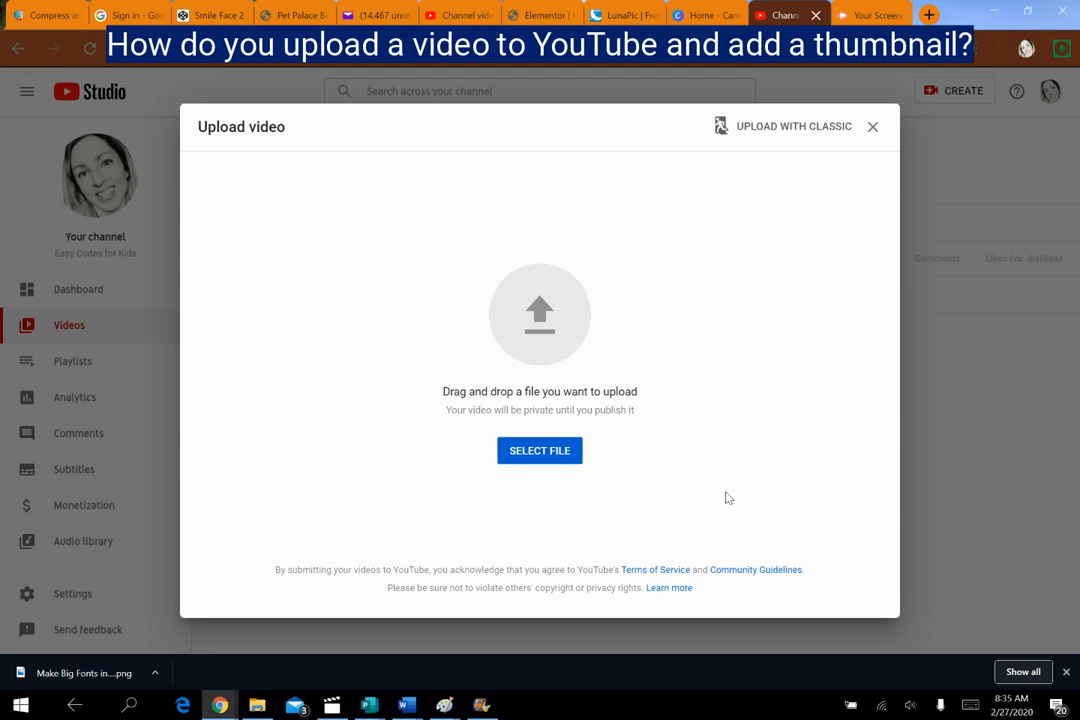
Choose the video file "is this recording" from the Desktop folder and upload it.
click(539, 452)
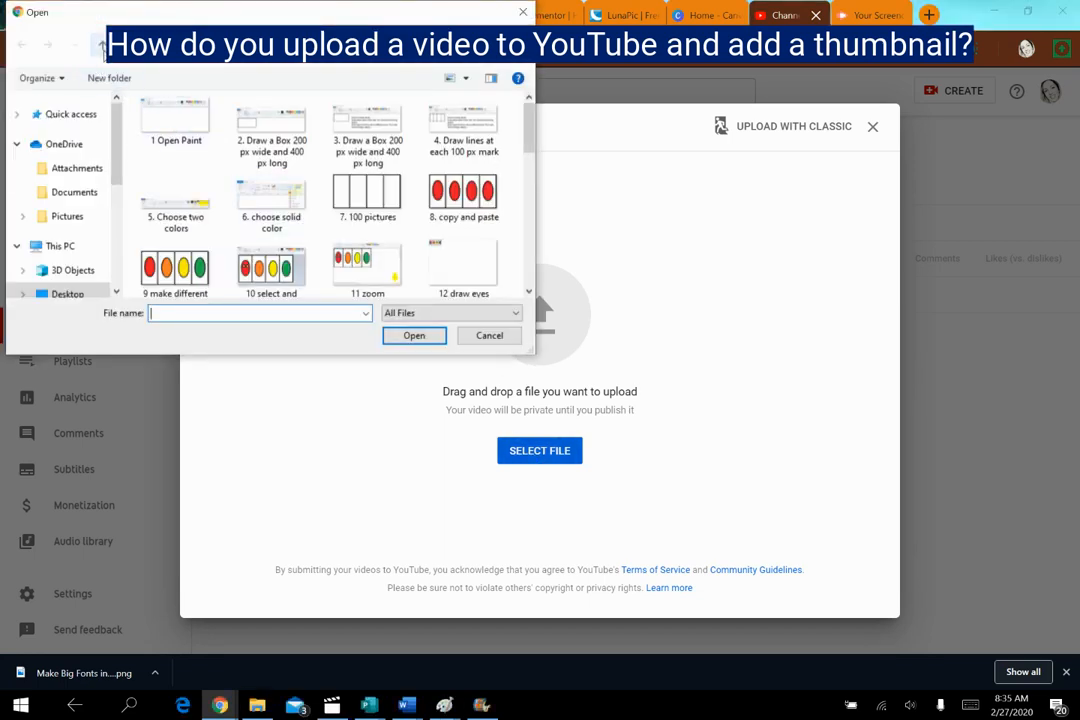
click(101, 47)
click(101, 47)
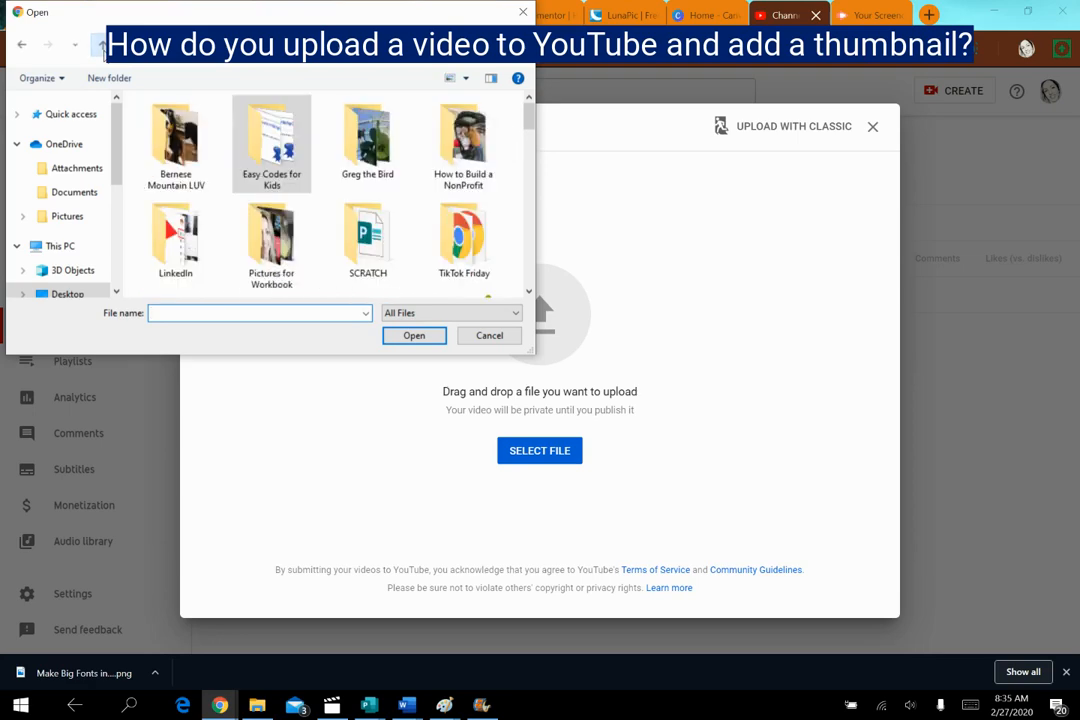
drag(531, 120, 522, 188)
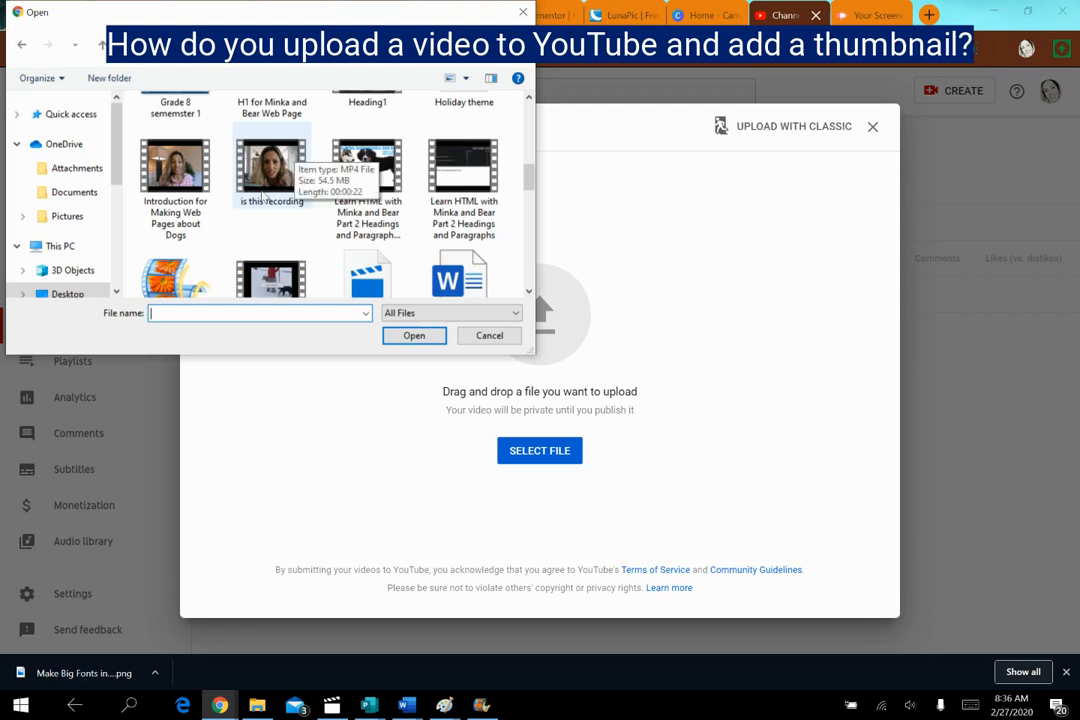
click(297, 179)
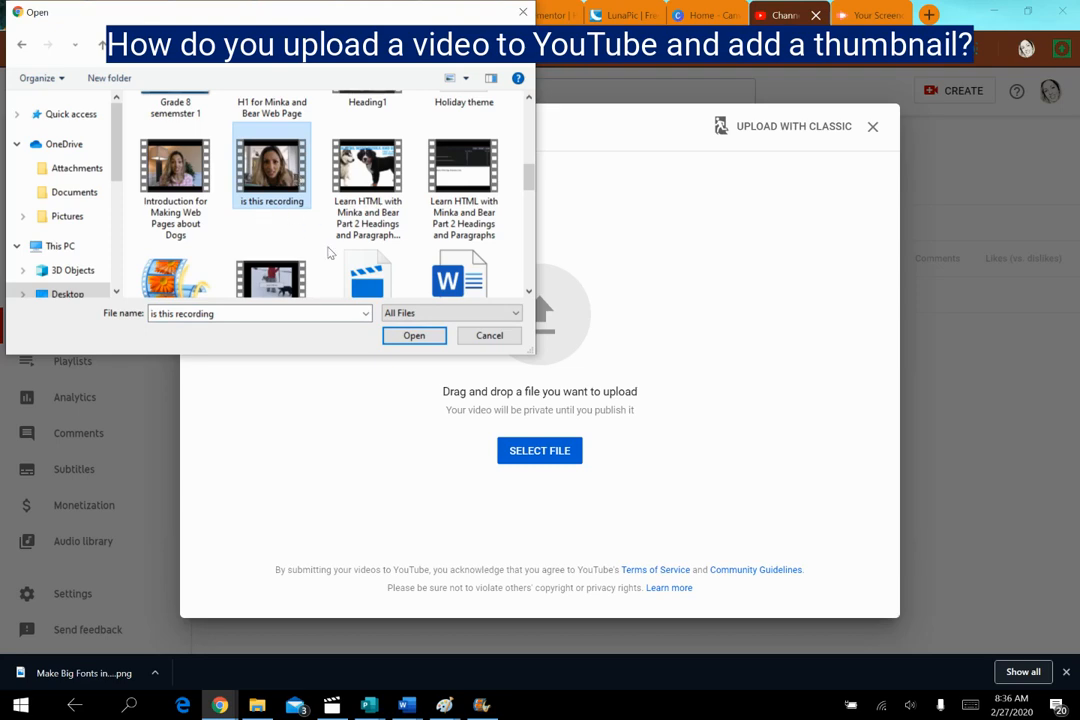
click(414, 338)
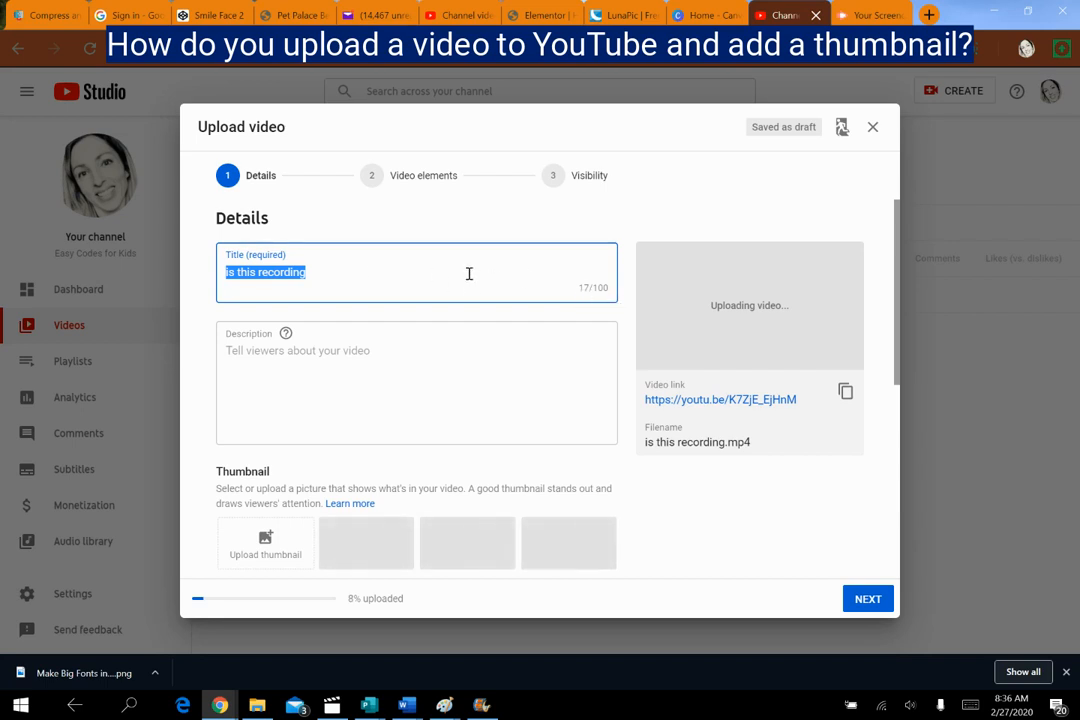
Replace the video's title with "How to Make a Video with YouTube: For Kids".
key(BackSpace)
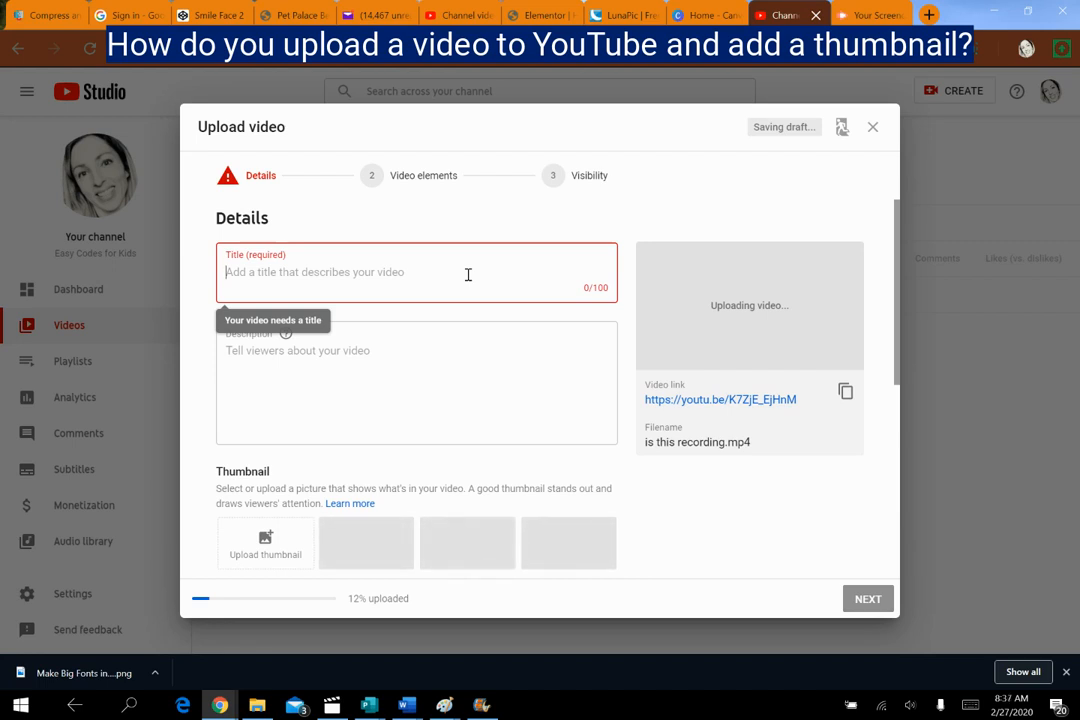
text(How to )
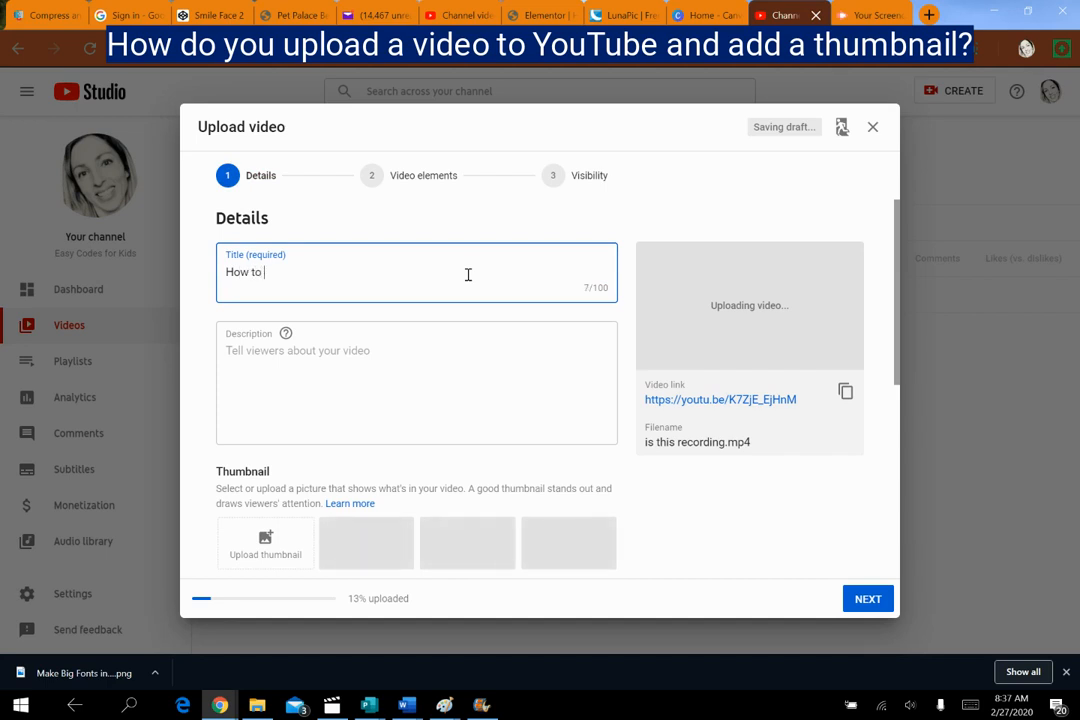
text(Make a Video with Y)
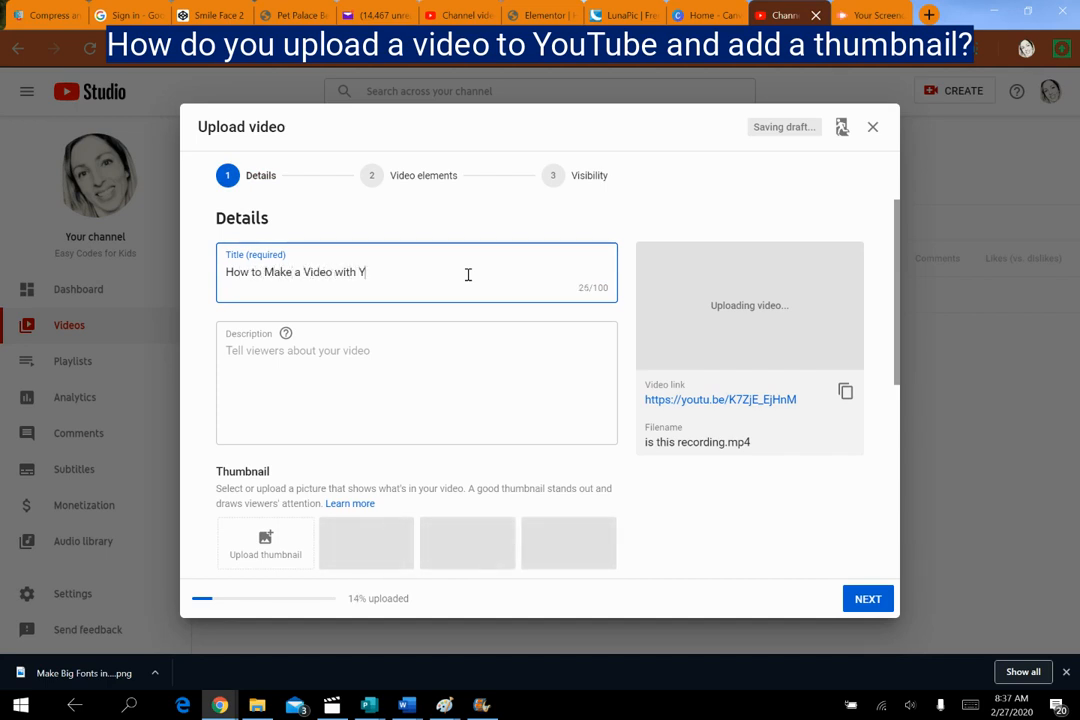
text(ouTube)
key(BackSpace)
key(BackSpace)
key(BackSpace)
text(ube)
text(:)
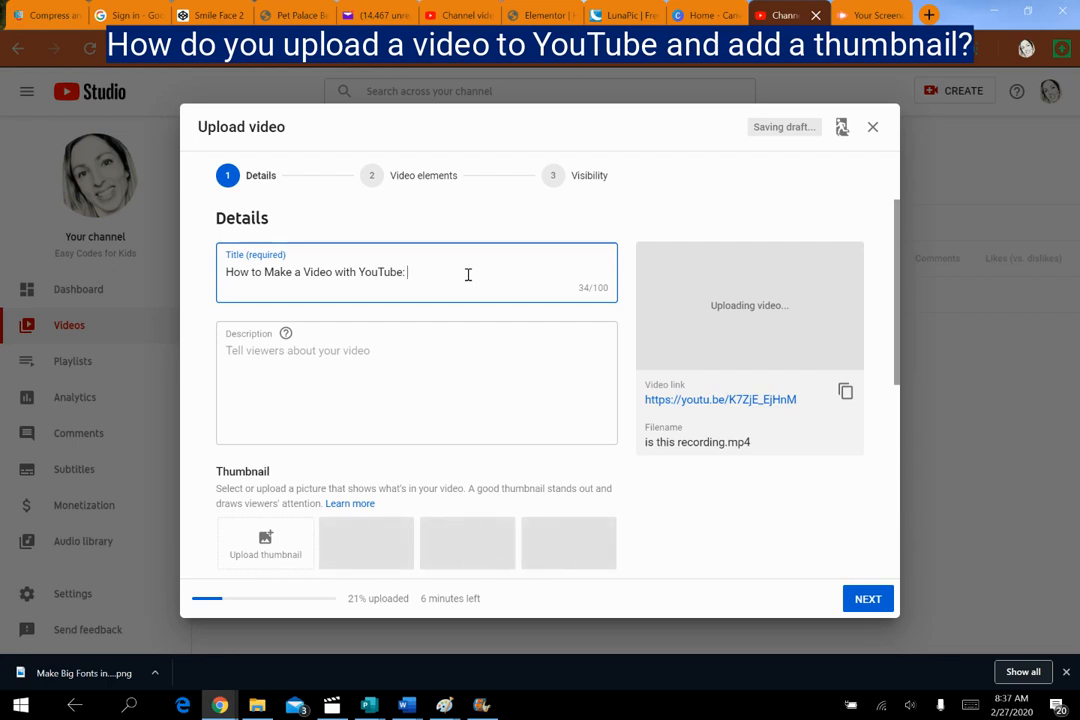
text(For Kids)
click(453, 358)
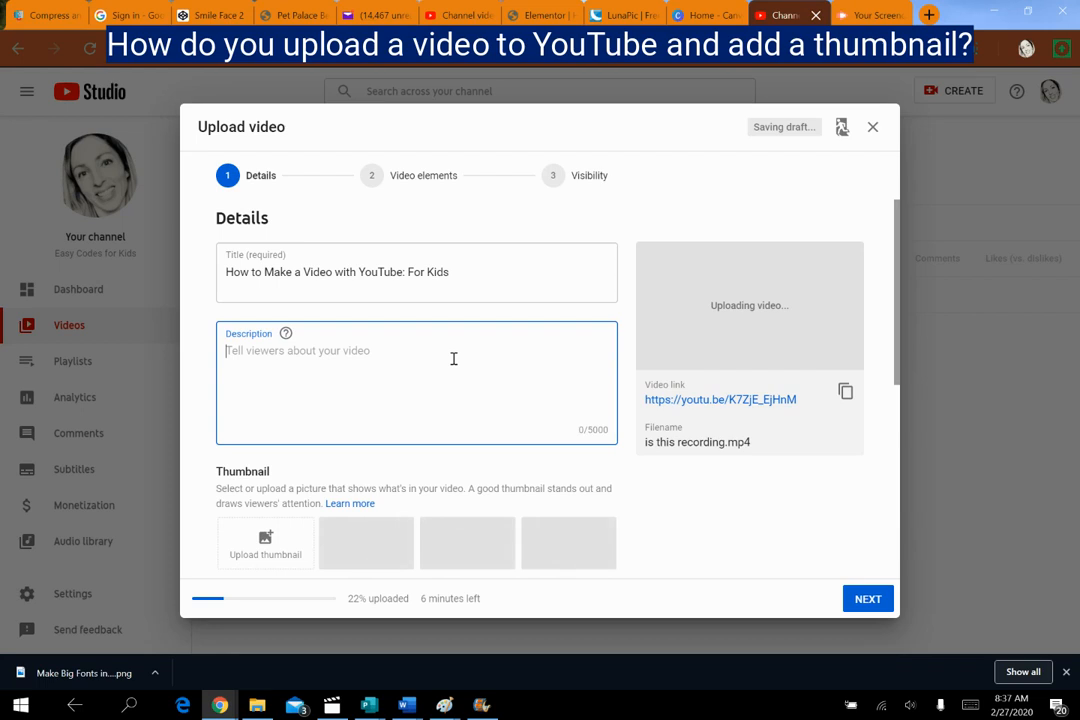
Change the end of the video title so it reads "How to Make a Video with YouTube: For My Online Store".
click(469, 266)
key(BackSpace)
key(BackSpace)
key(BackSpace)
key(BackSpace)
text(Bus)
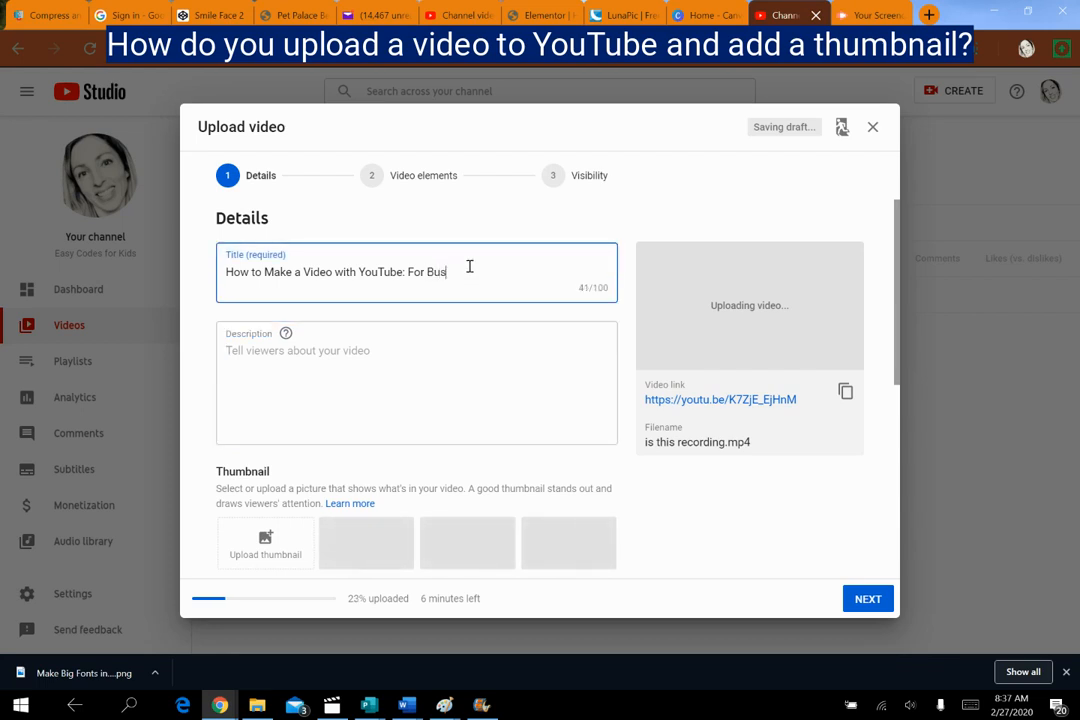
text(iness)
key(BackSpace)
key(BackSpace)
key(BackSpace)
key(BackSpace)
key(BackSpace)
key(BackSpace)
key(BackSpace)
key(BackSpace)
text(My Online Store)
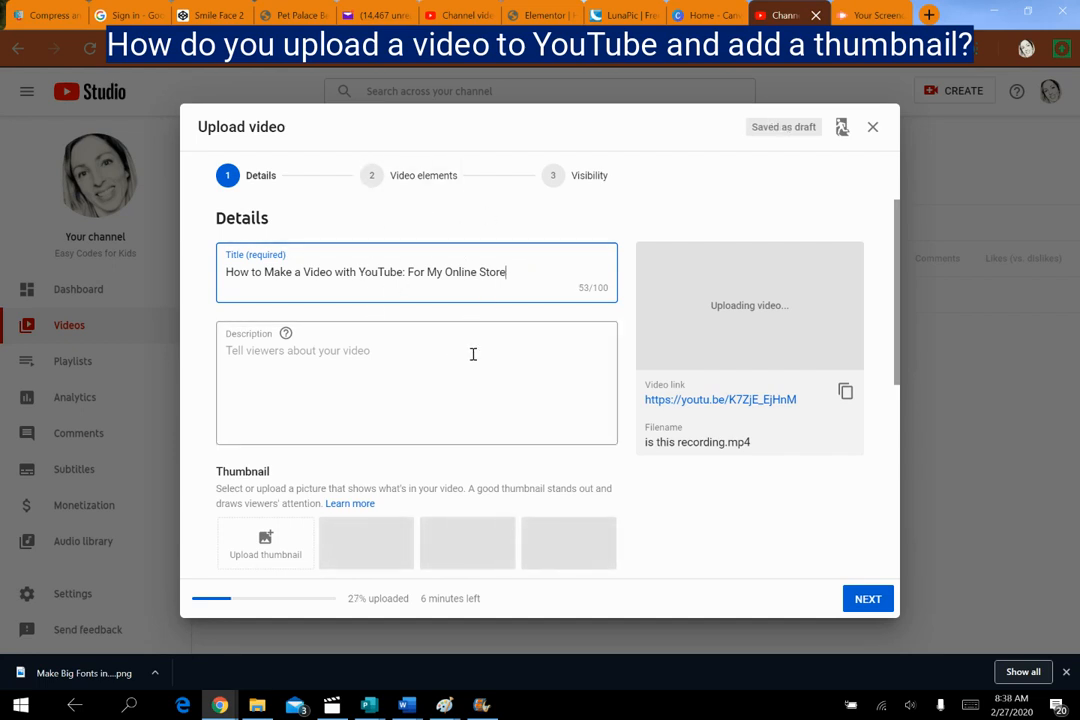
click(473, 354)
click(514, 272)
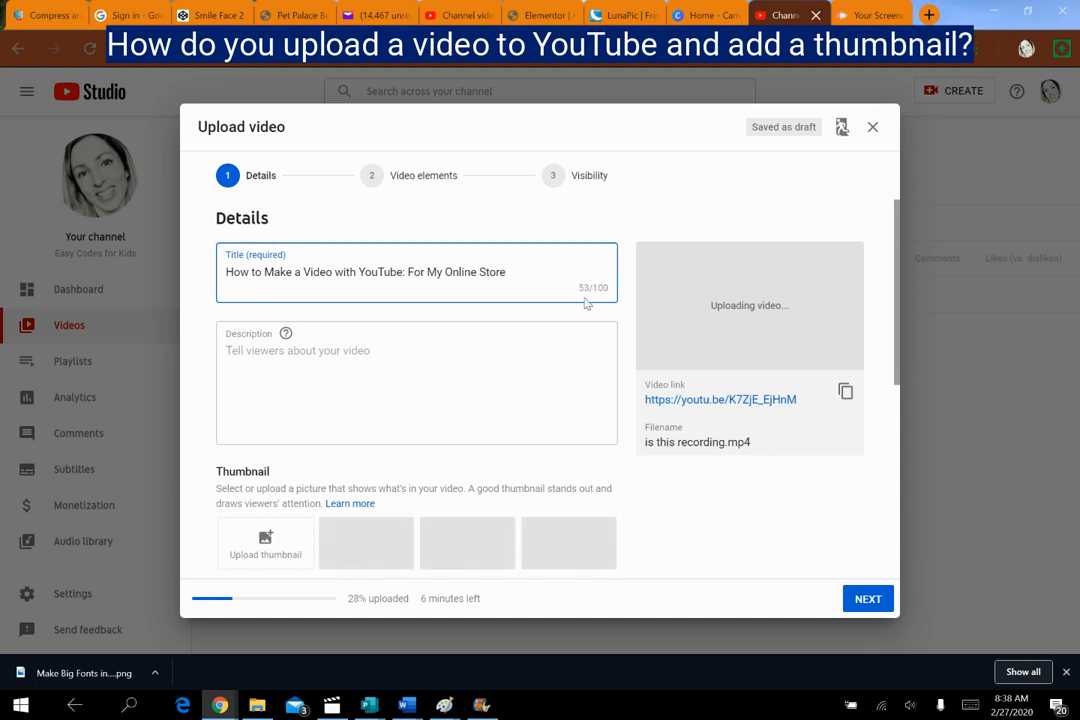
Enter "Spacing is huge here" as the first line of the video description and start a new line.
click(493, 346)
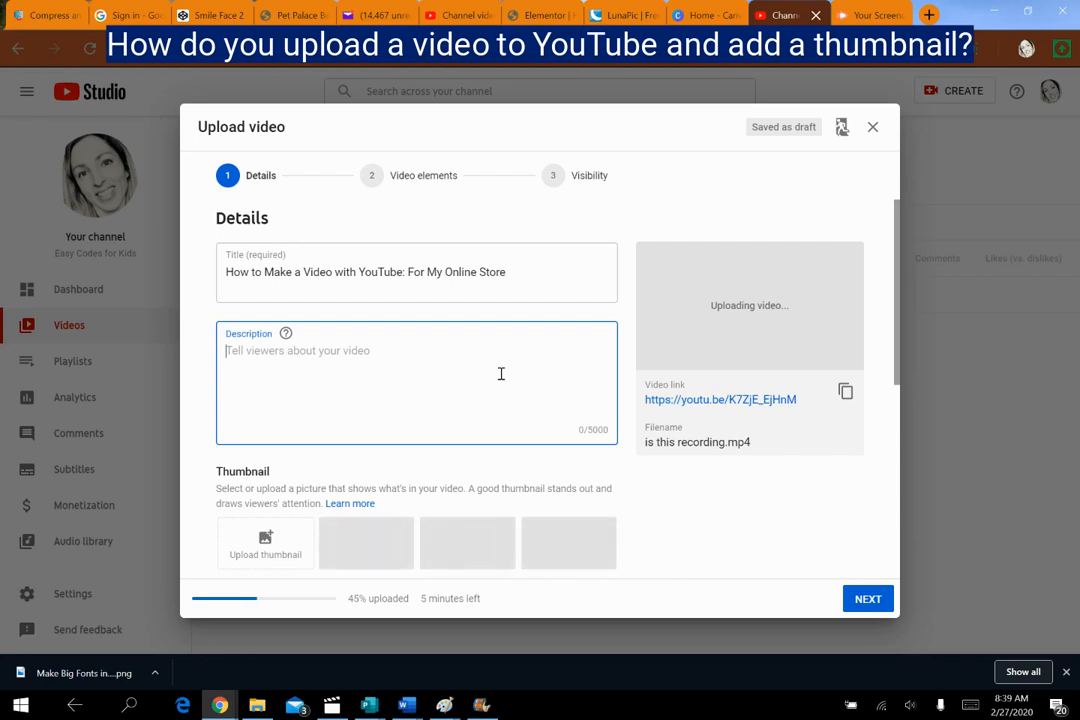
text(Space)
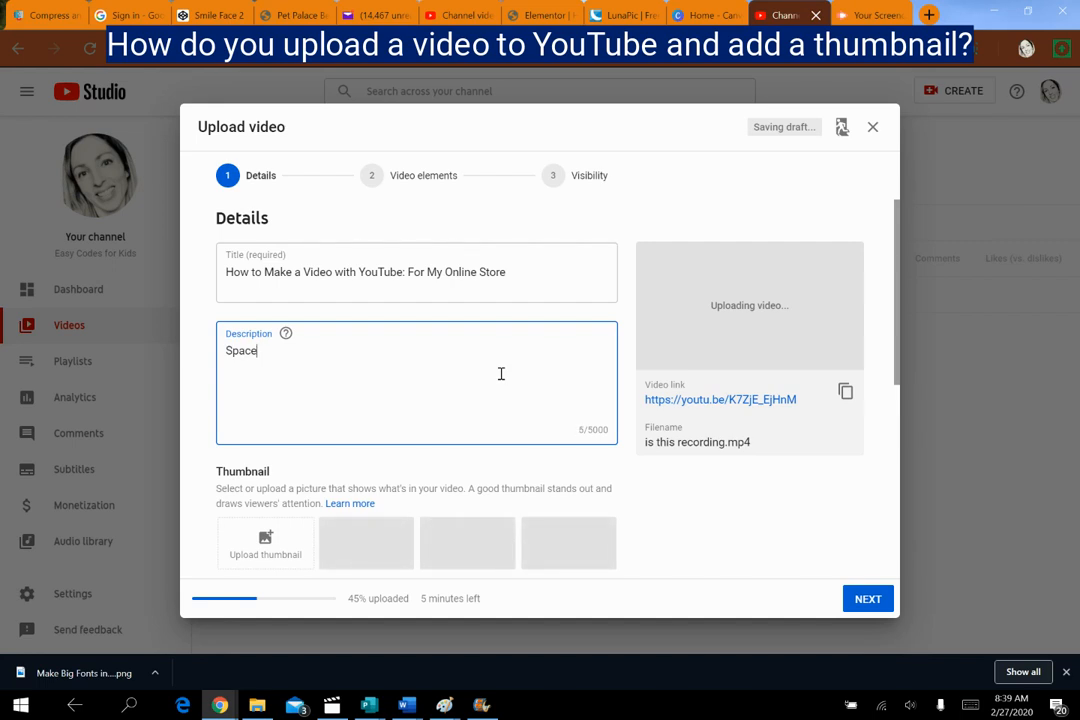
key(BackSpace)
text(ing is huge here)
key(Return)
key(Return)
Insert a red heart emoji and a movie camera emoji below the first line of the description.
right_click(502, 378)
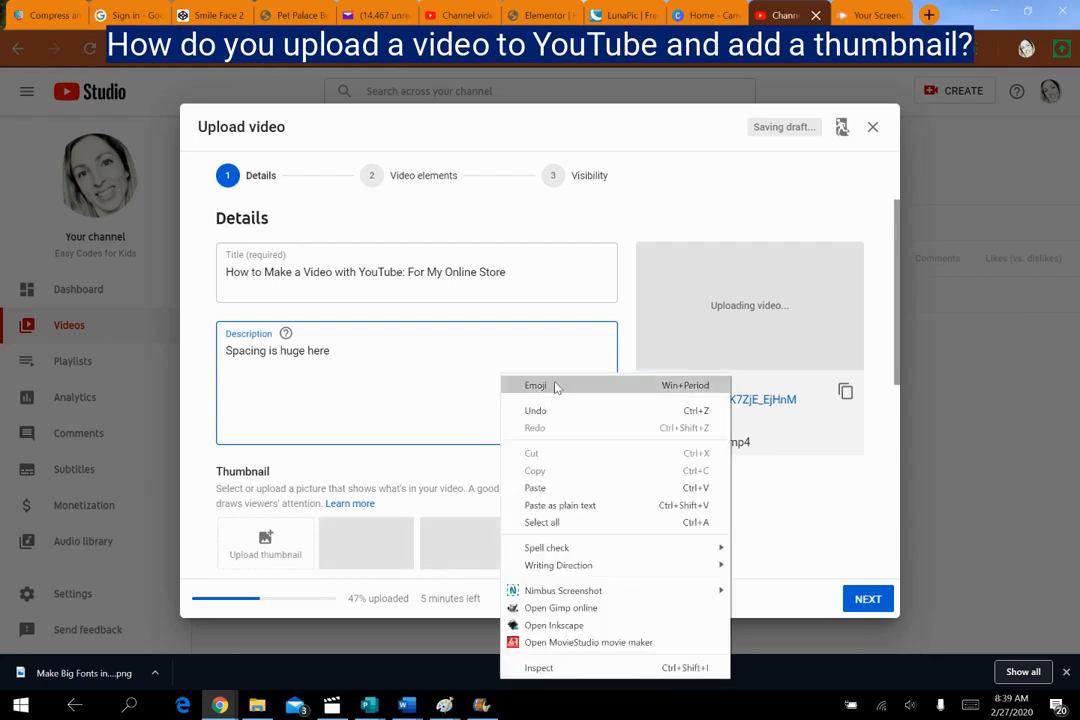
click(556, 386)
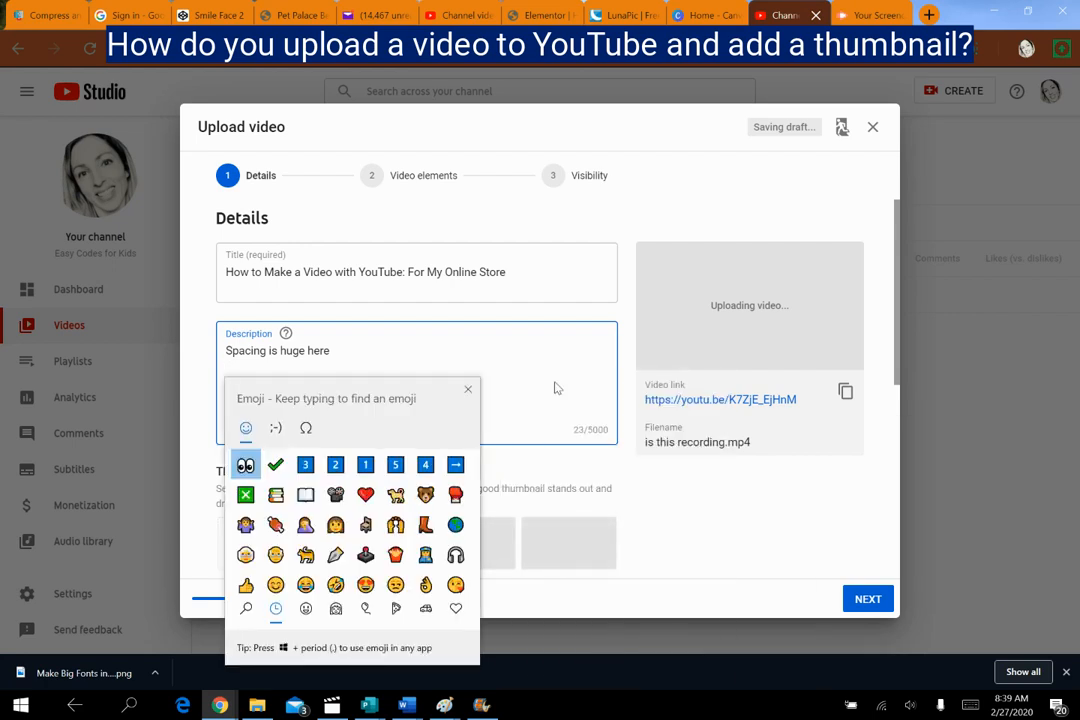
click(365, 495)
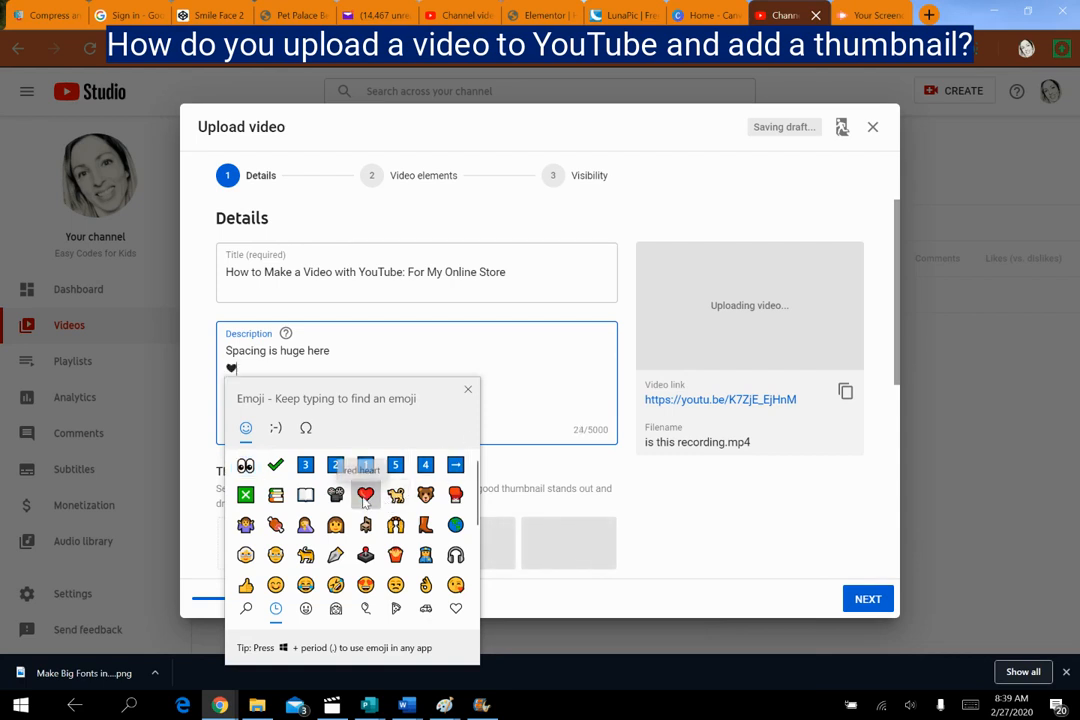
click(335, 494)
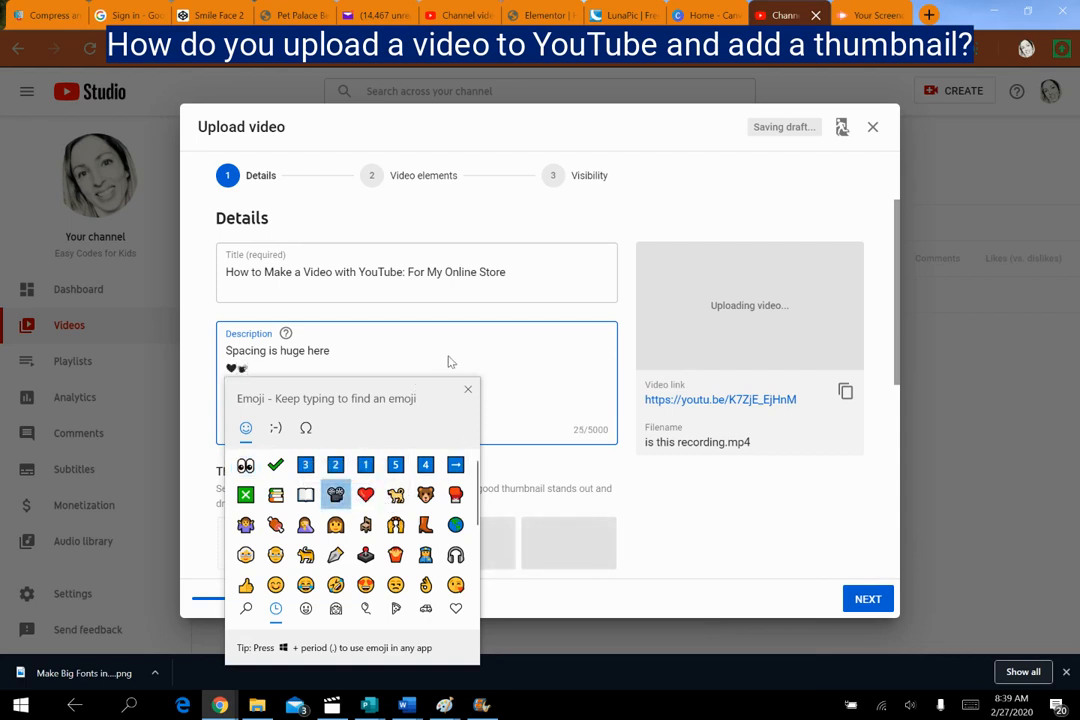
click(449, 358)
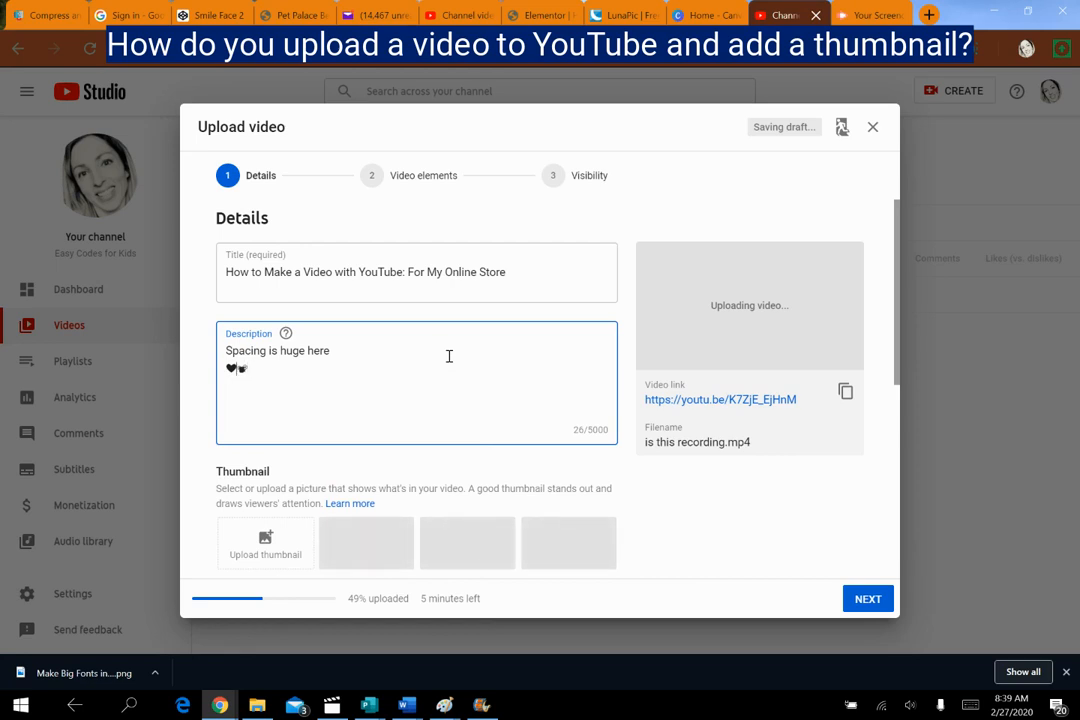
key(Return)
text(www.easycodes)
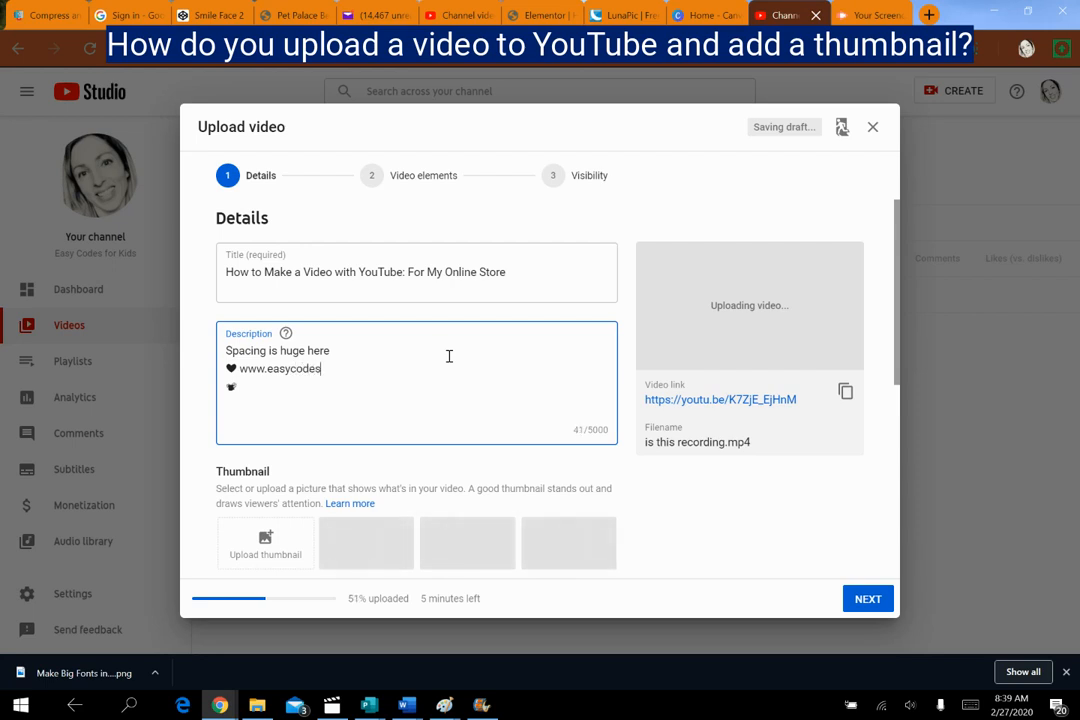
text(forkids.com)
key(Down)
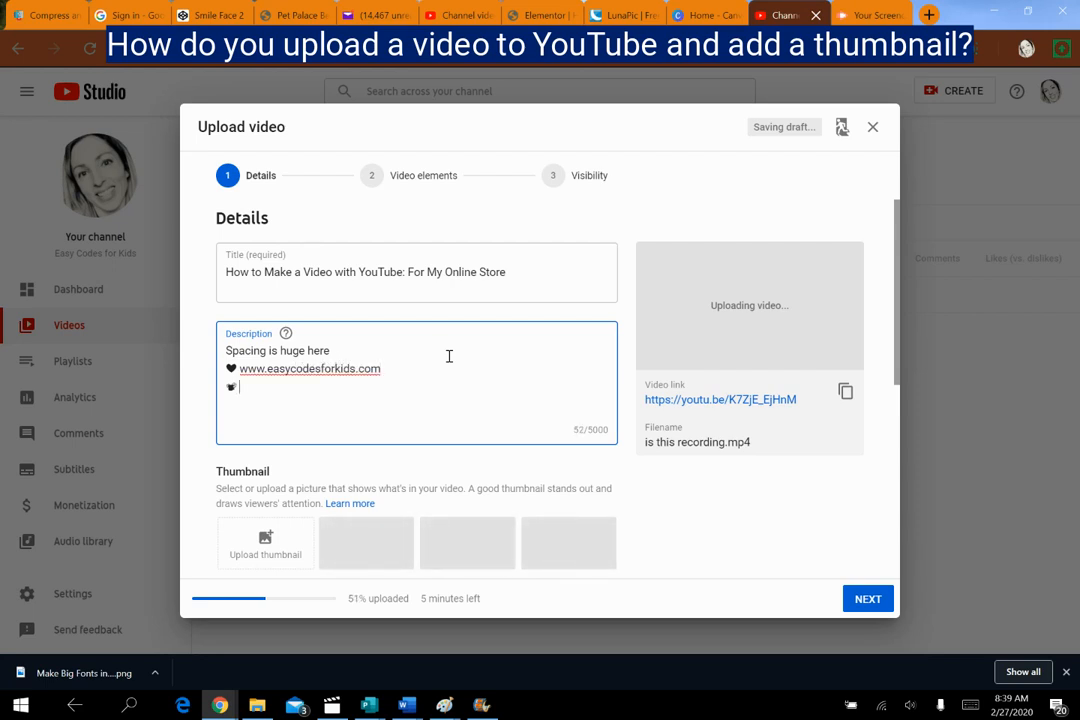
Add "Please like and subscribe to my channel!" after the camera emoji in the description and start a new line.
text(Please like and sub)
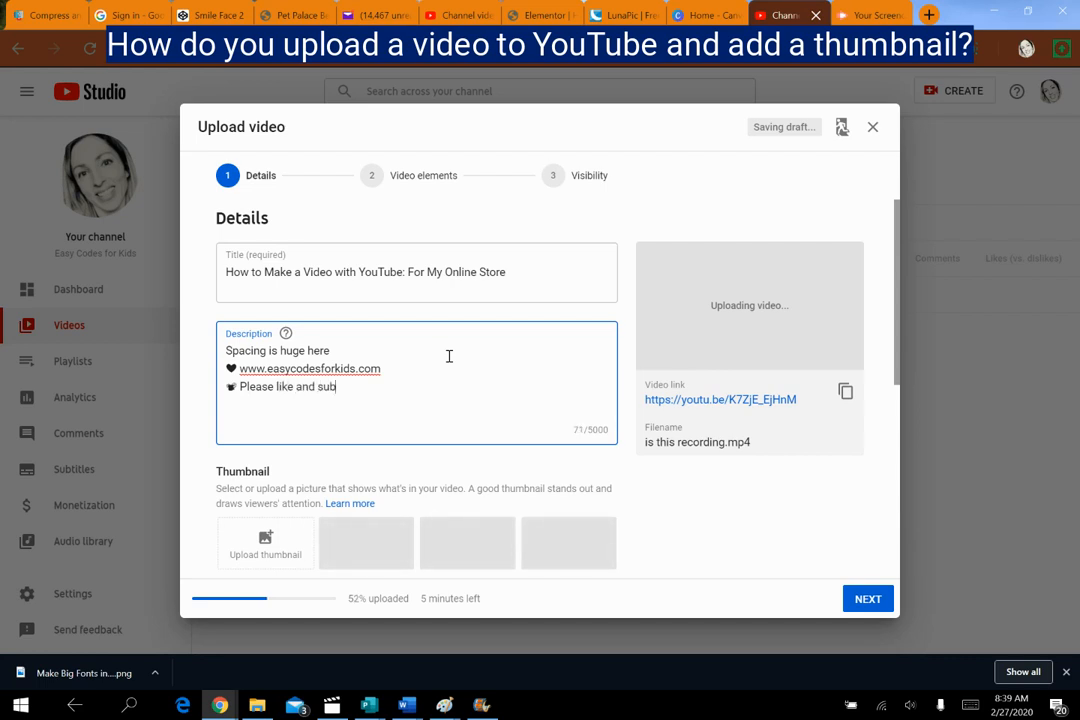
text(scribe to my channel!)
key(Return)
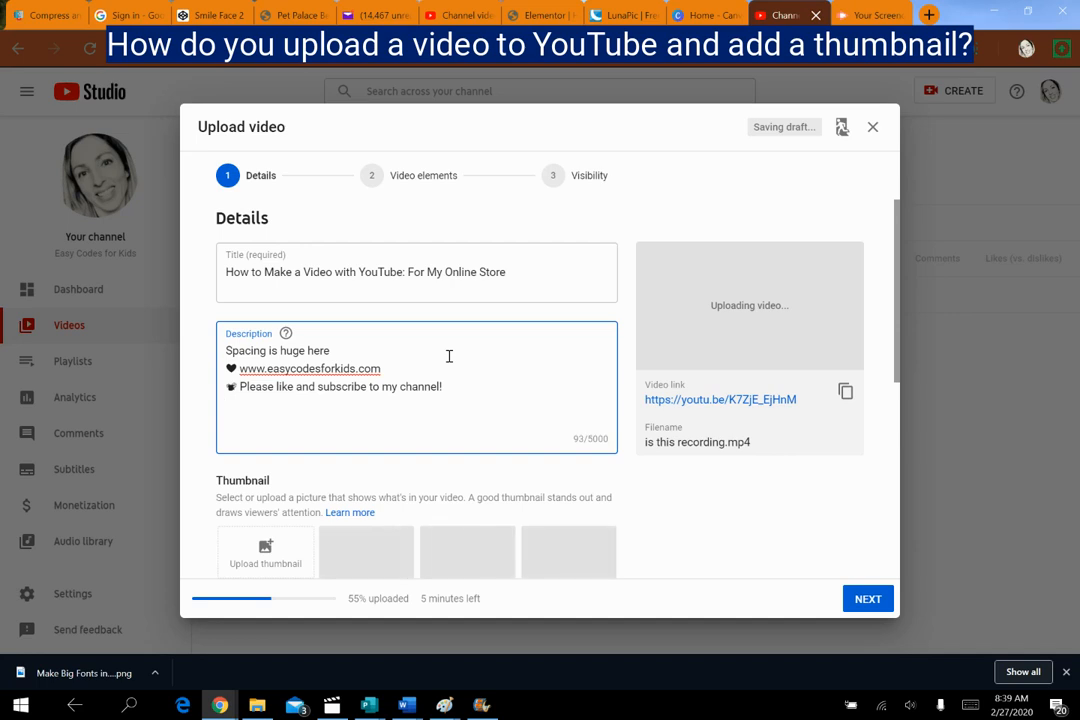
Add the description line "Transcribe your video here. Tell the user what is happening in your video.".
text(Transcribe your video here.  )
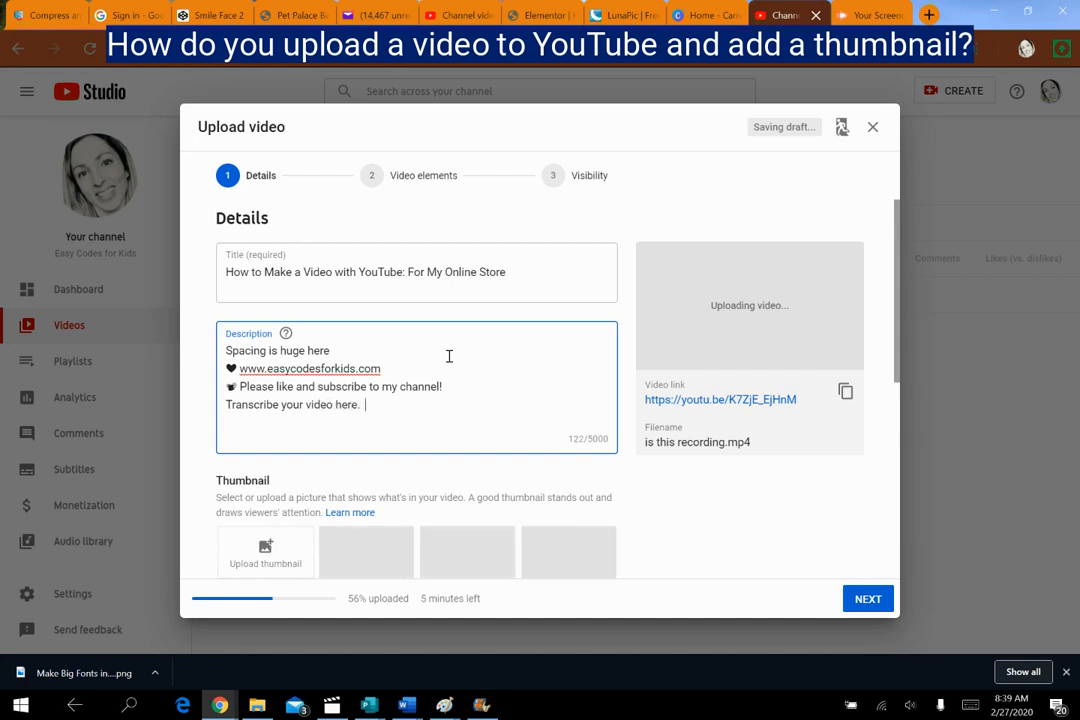
text(Tell the user what is happen)
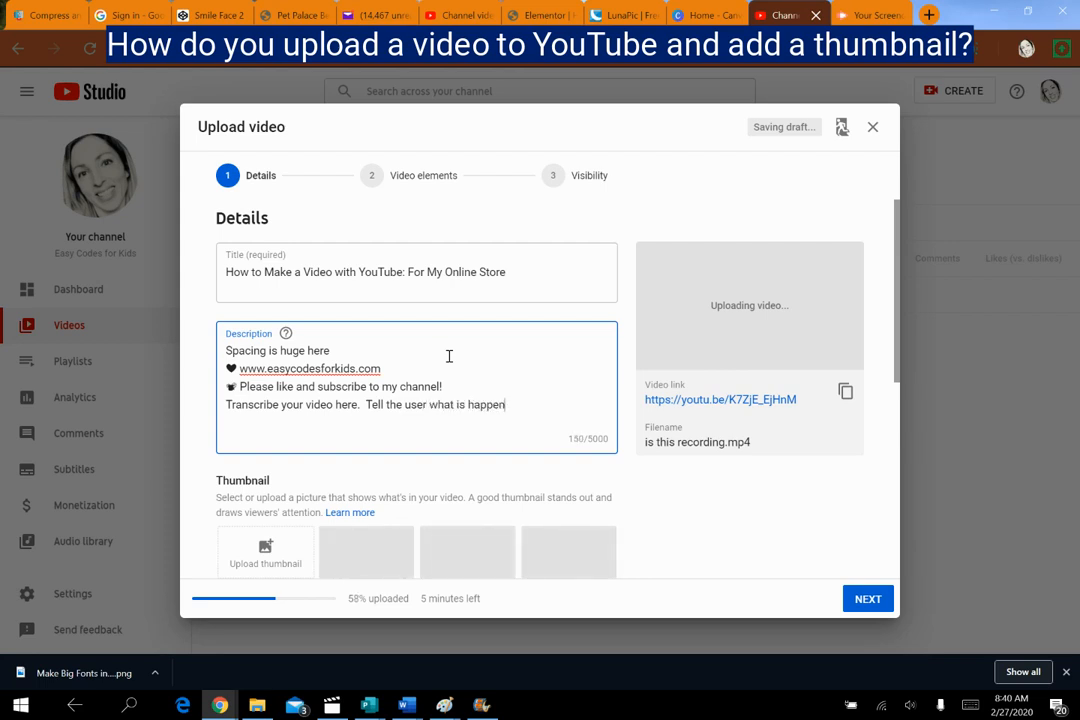
text(ing in your video.)
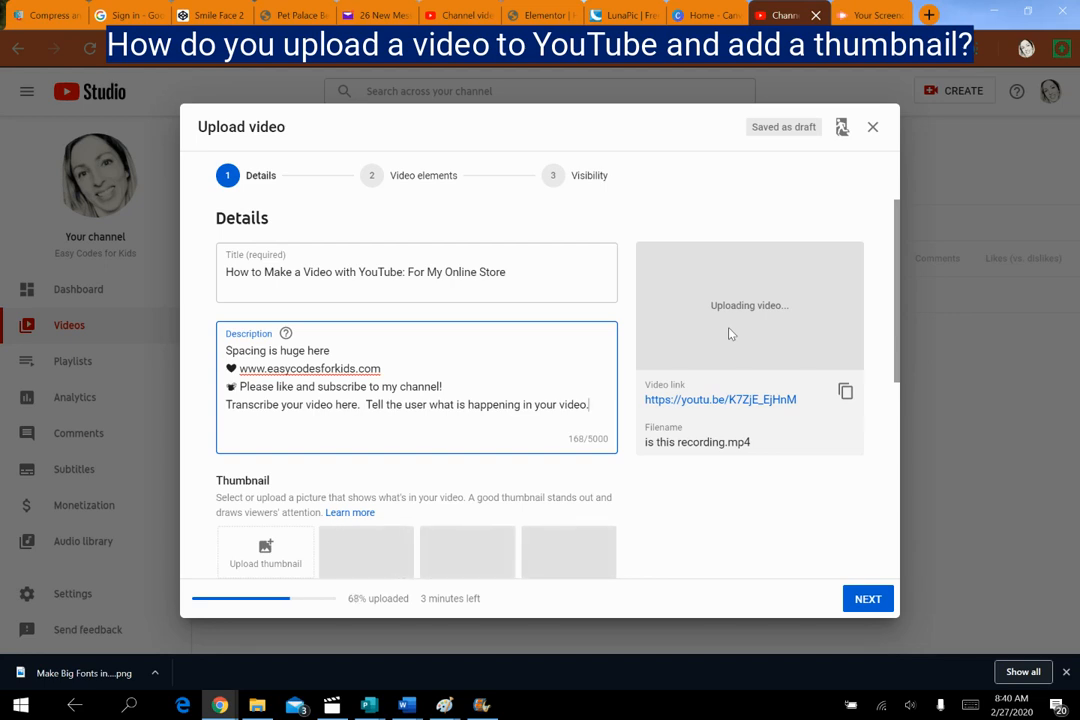
click(271, 566)
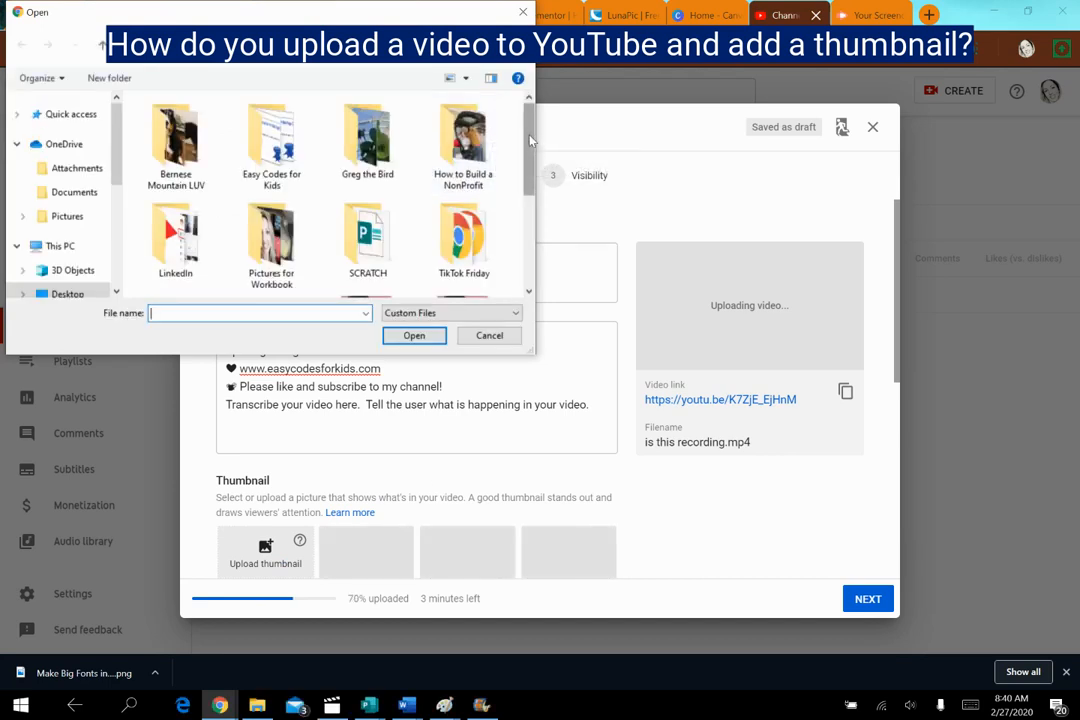
drag(530, 140, 533, 200)
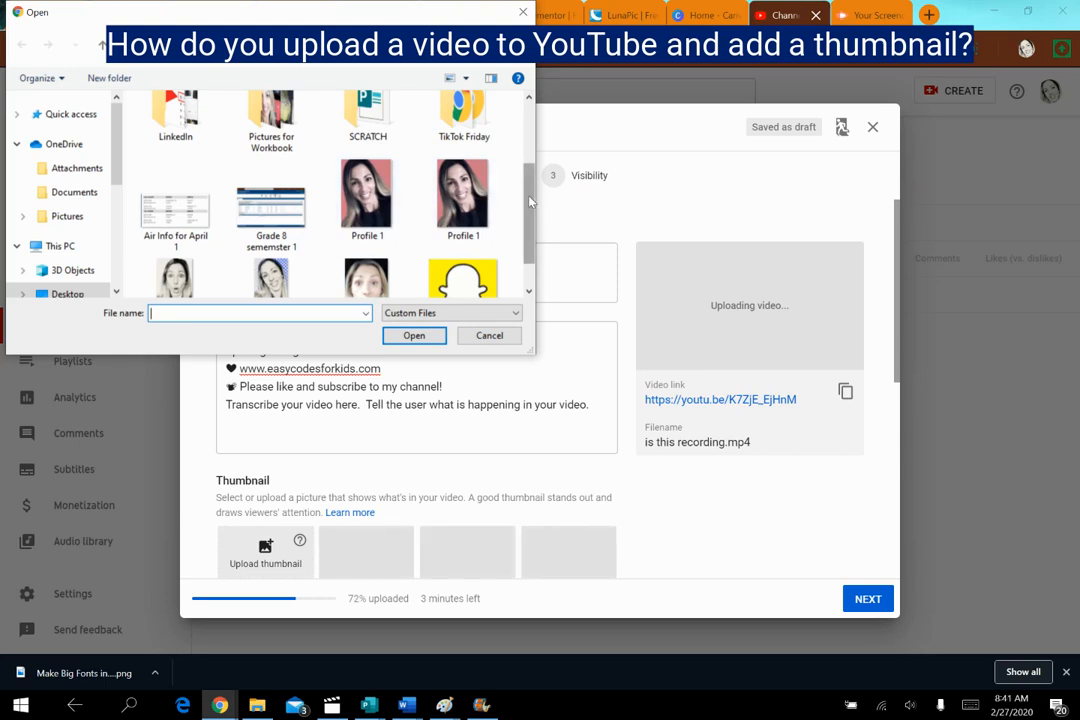
drag(532, 198, 532, 226)
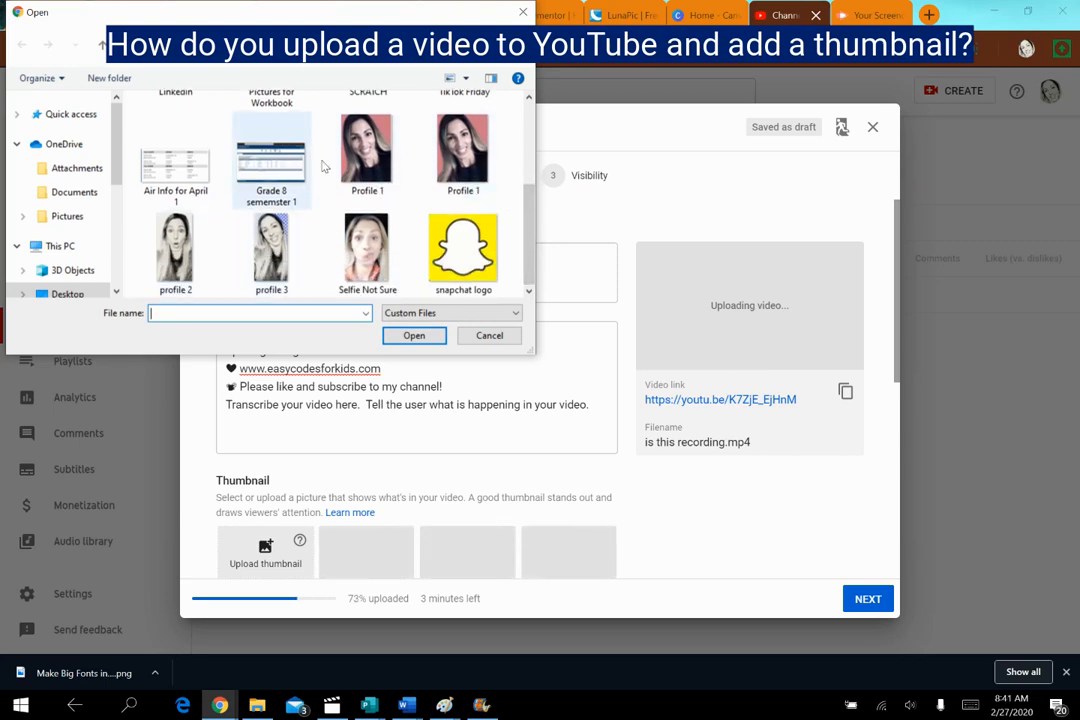
click(509, 339)
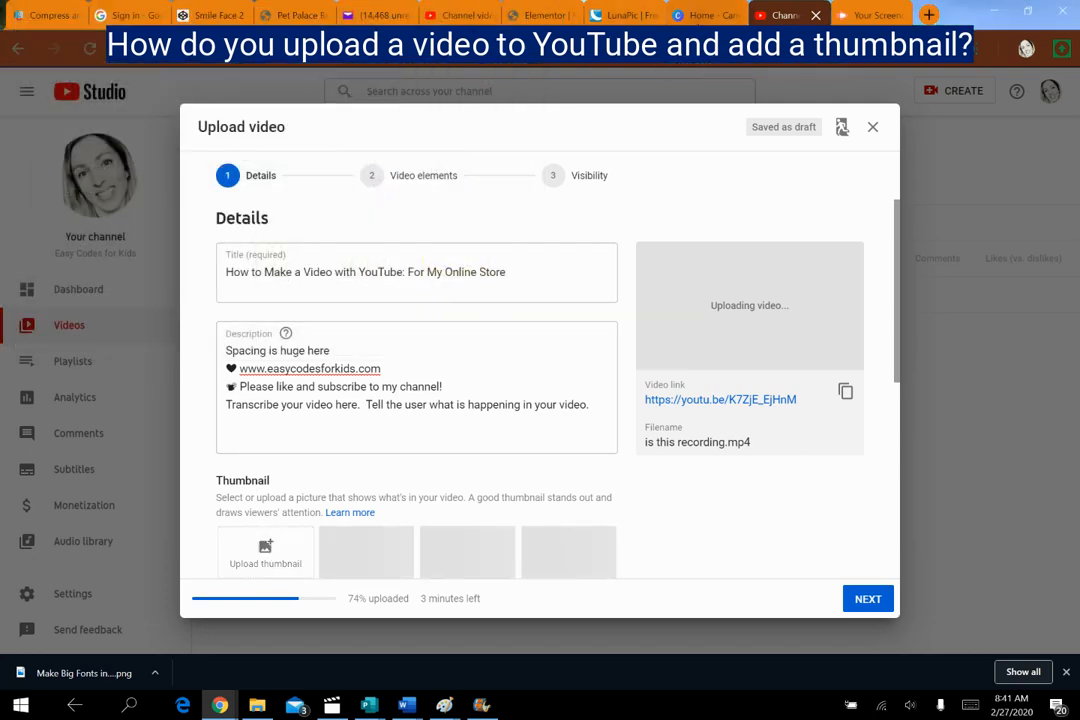
Switch to Canva and create a new blank design using the YouTube Thumbnail format.
click(703, 15)
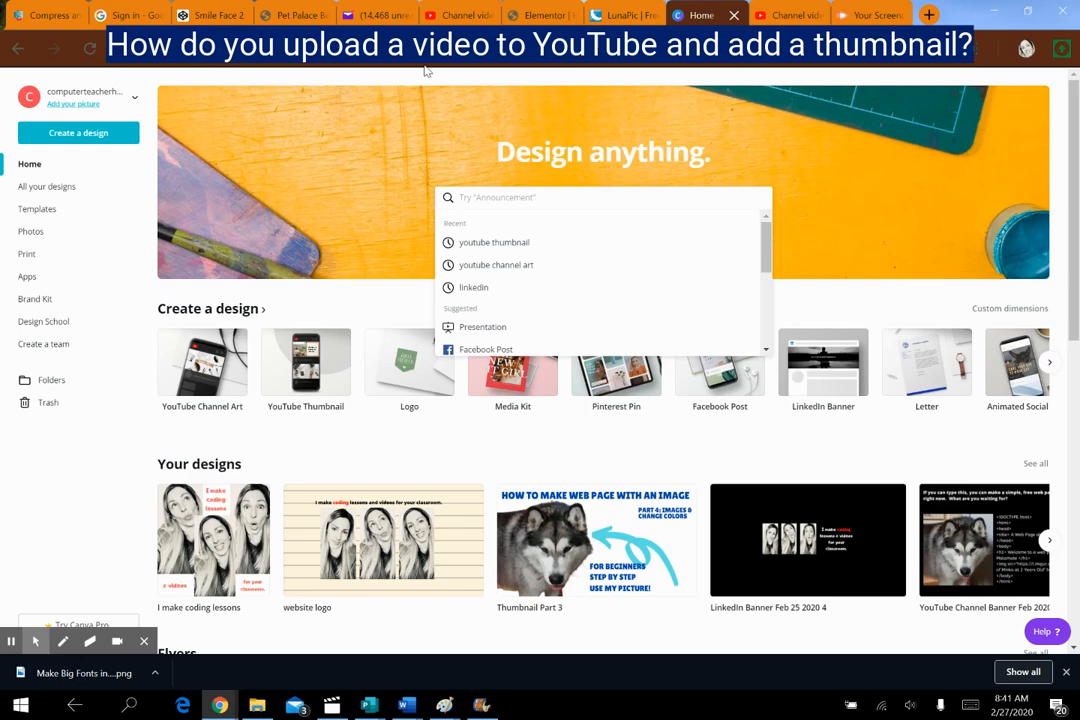
click(730, 159)
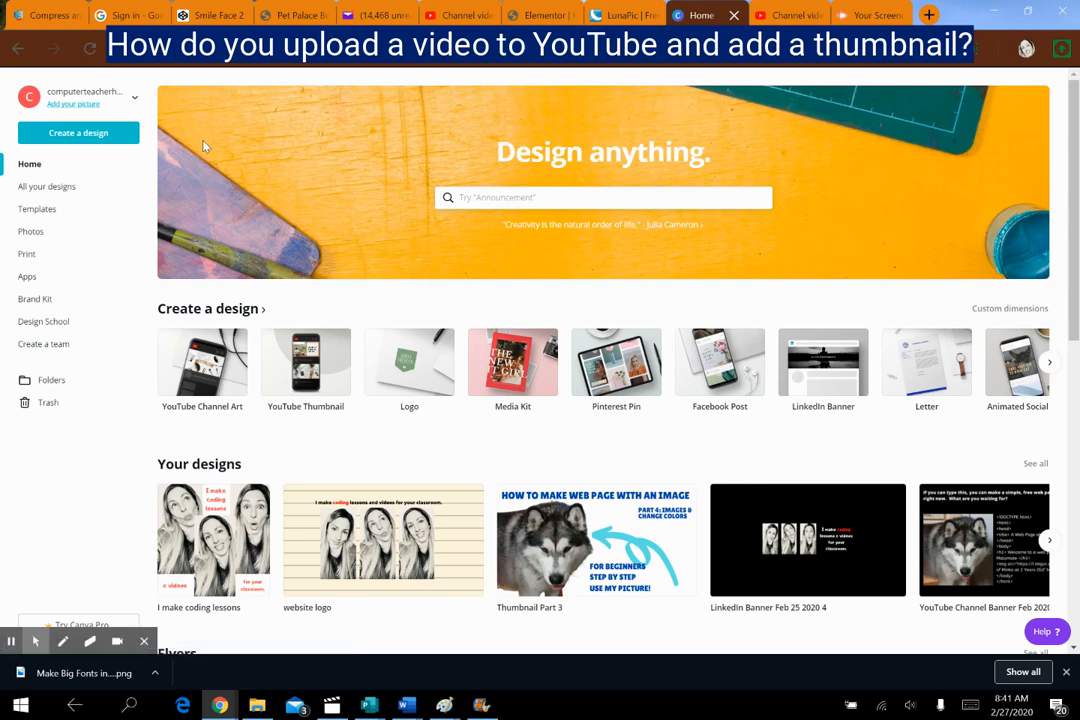
click(118, 142)
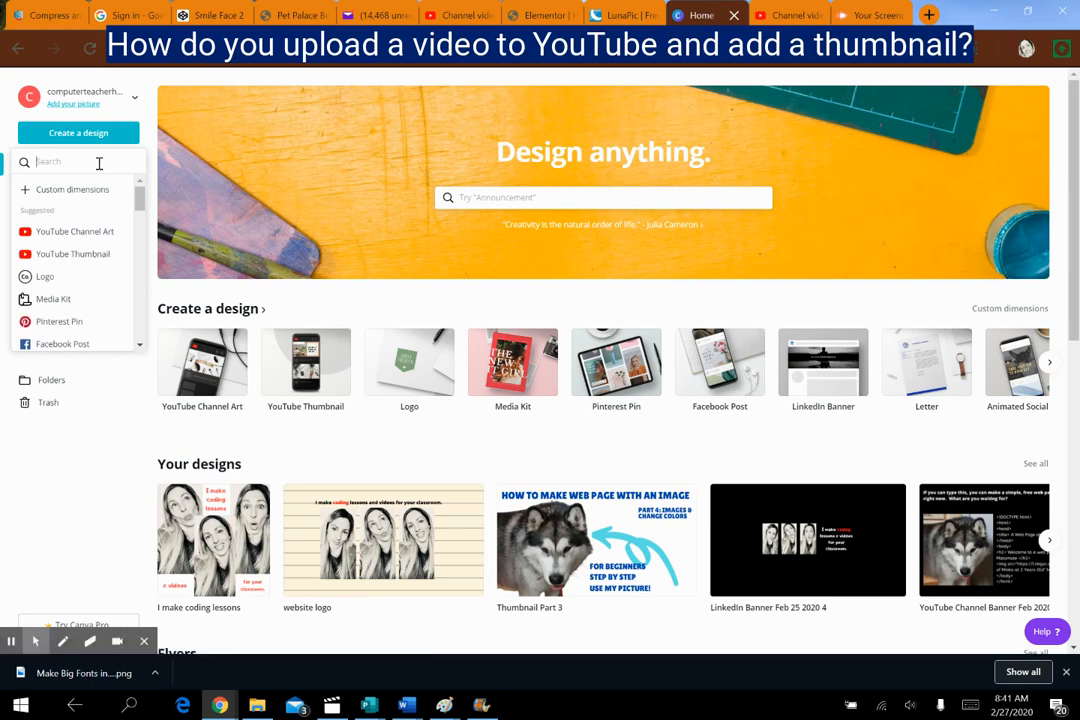
text(youtube)
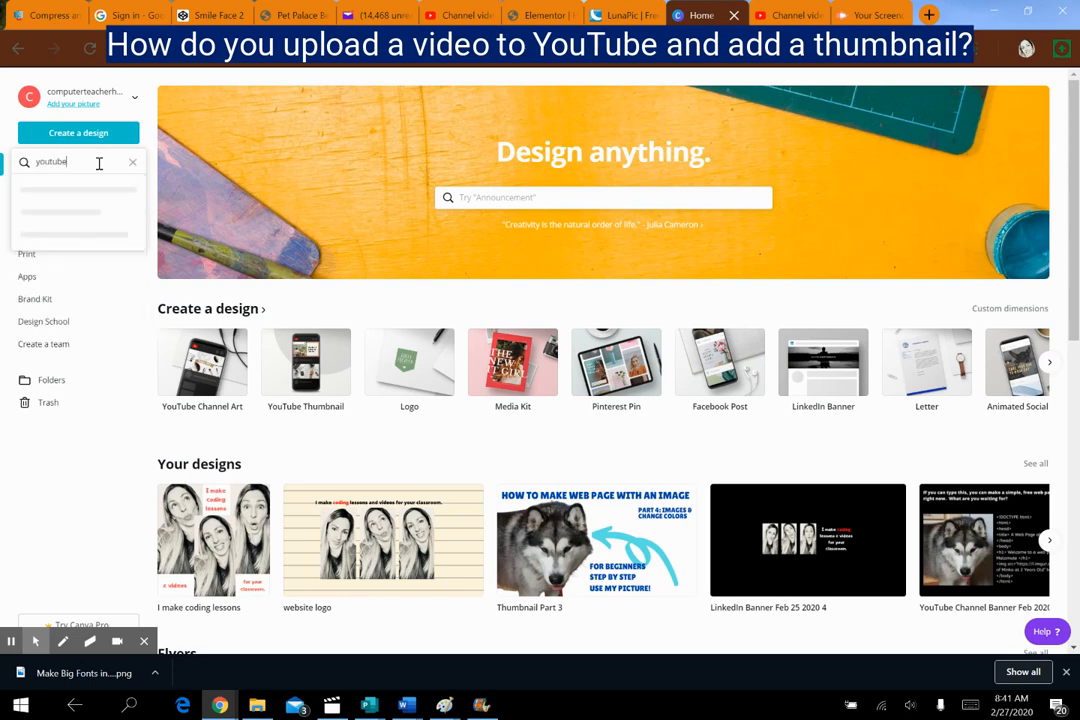
text( thumbnail)
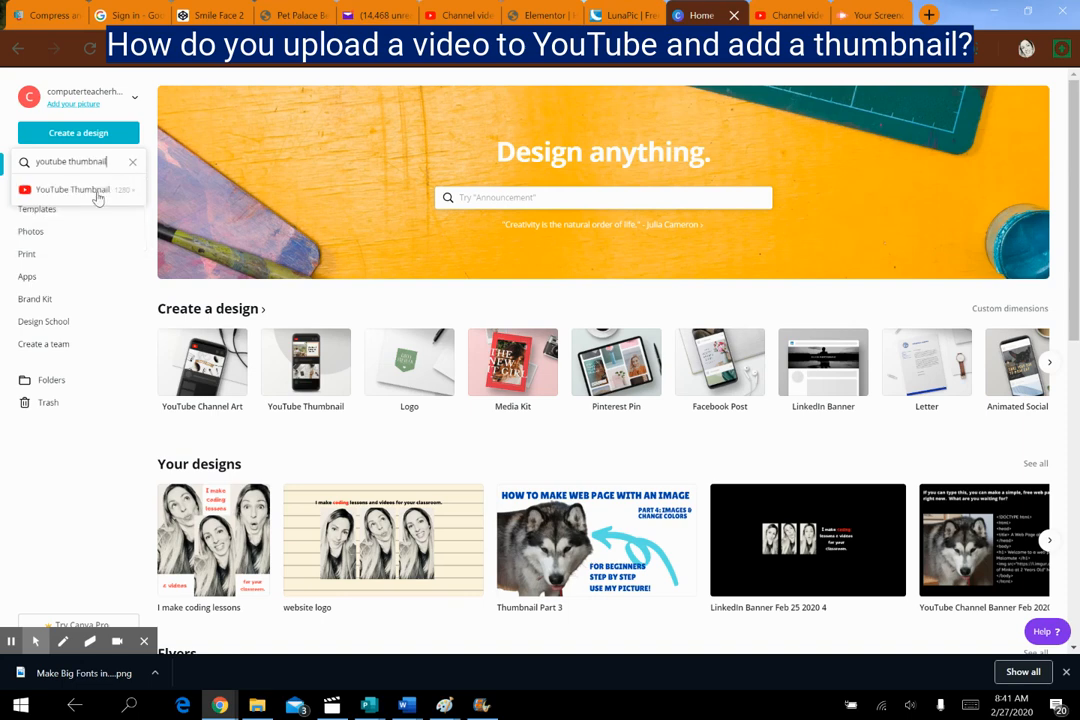
click(98, 192)
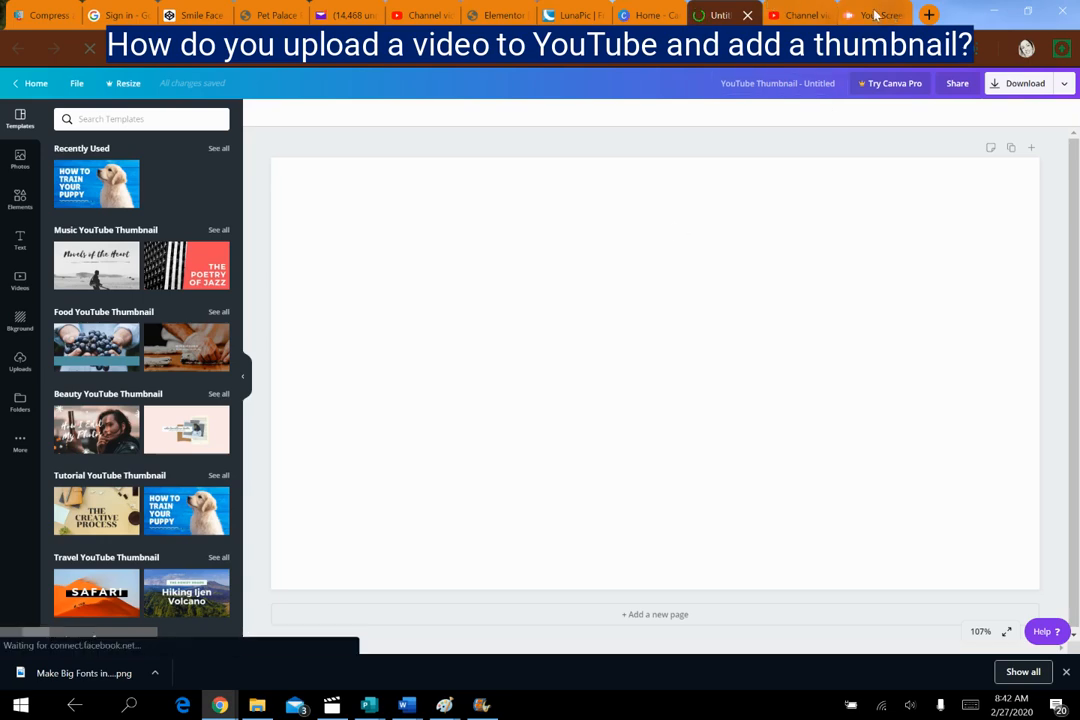
Examine the custom thumbnails of the published videos in the YouTube Studio channel video list.
click(800, 15)
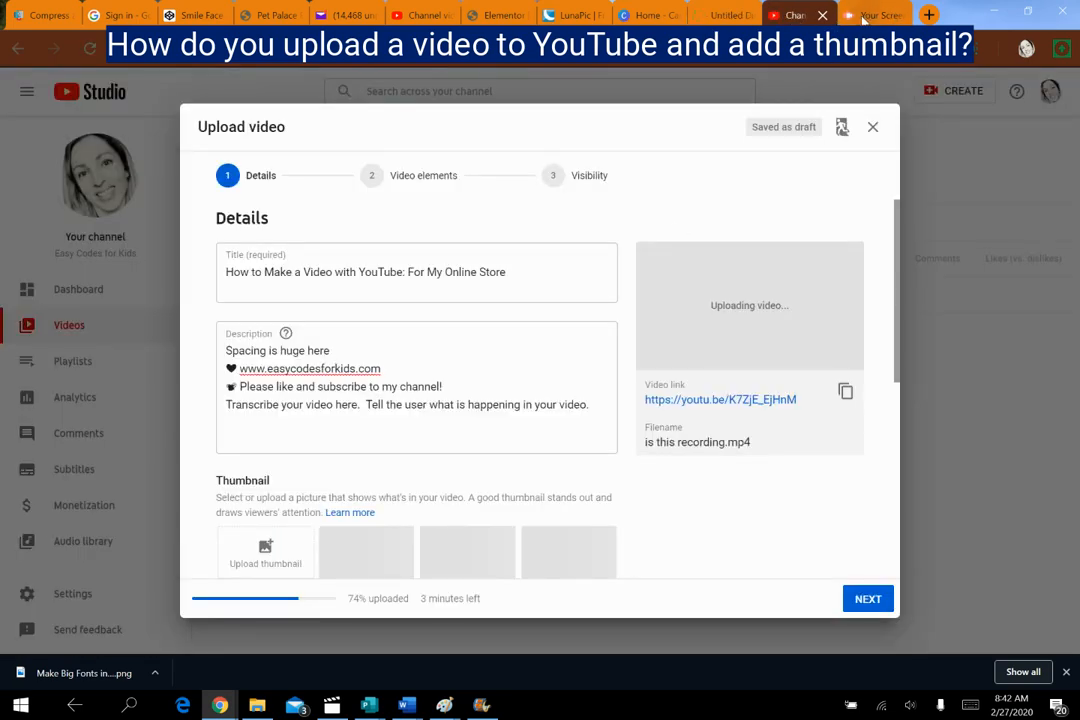
click(863, 15)
click(418, 15)
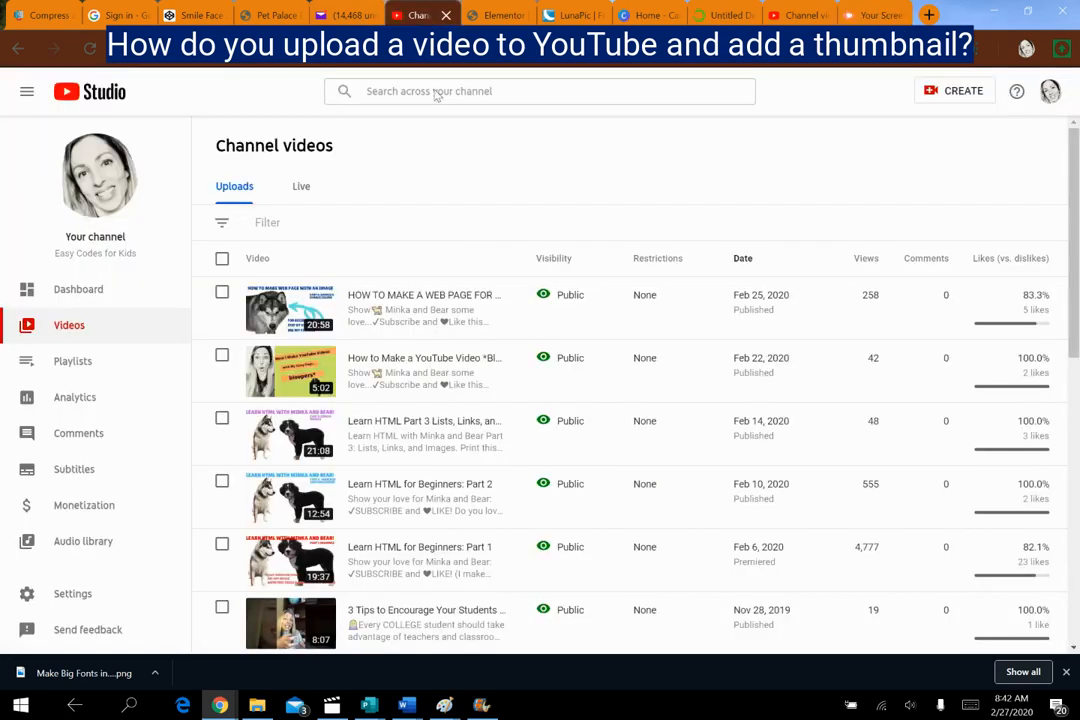
scroll(909, 225, down, 2)
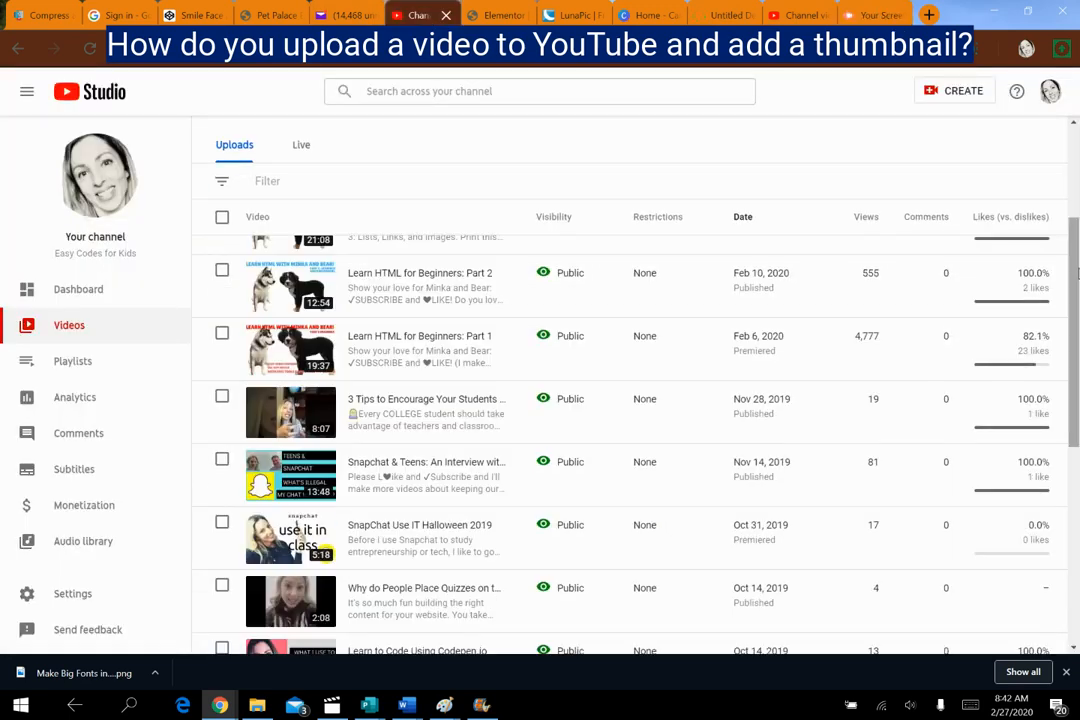
scroll(1073, 257, up, 2)
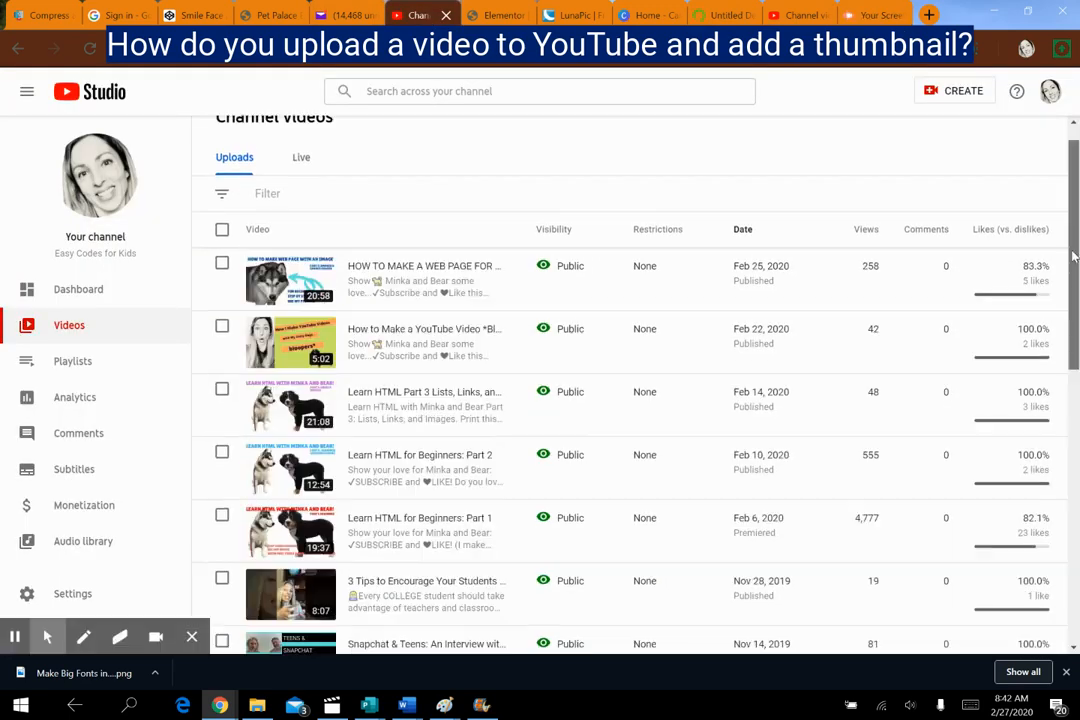
scroll(1073, 257, up, 1)
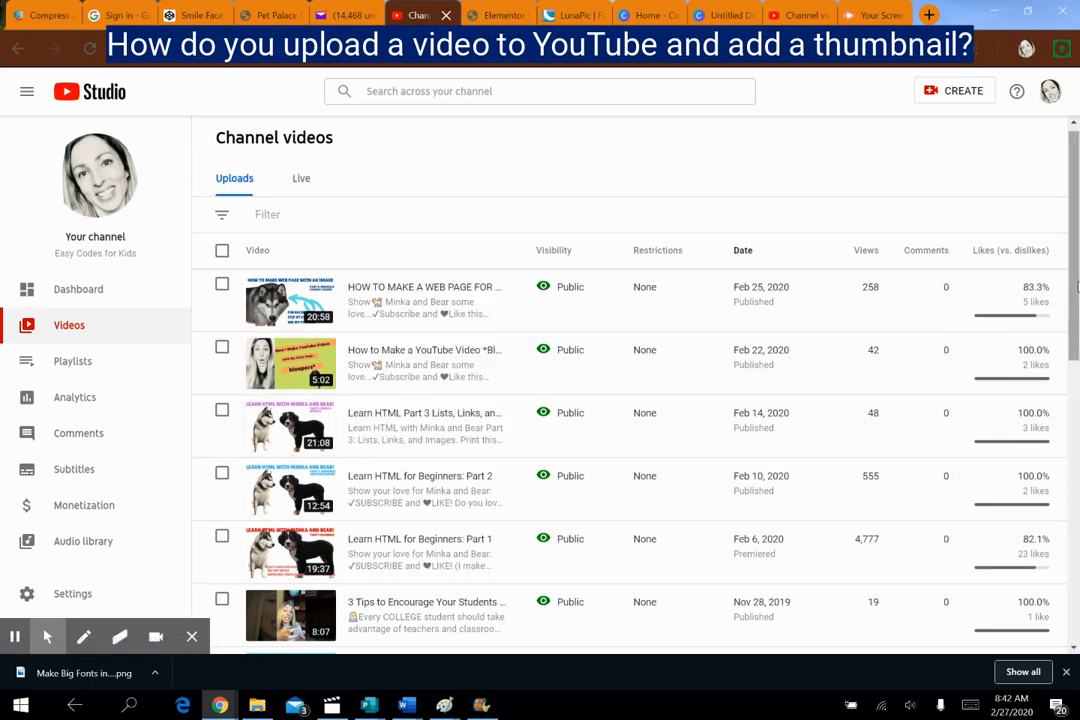
scroll(1070, 292, down, 2)
scroll(1070, 290, up, 1)
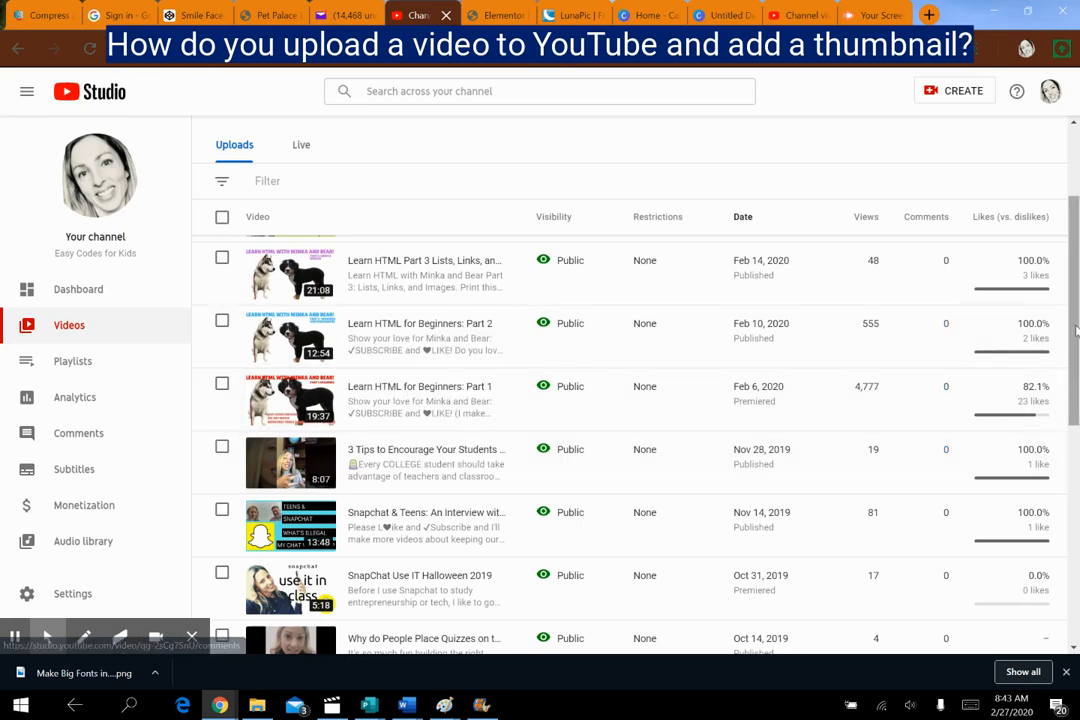
drag(1077, 327, 1078, 391)
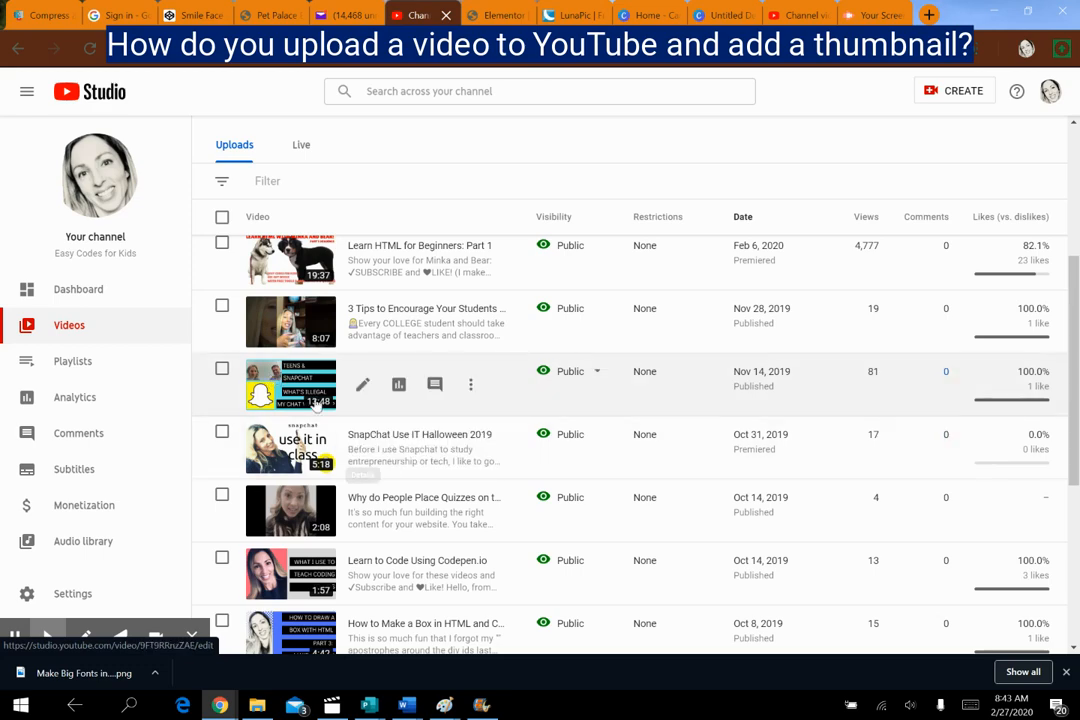
scroll(1040, 340, down, 2)
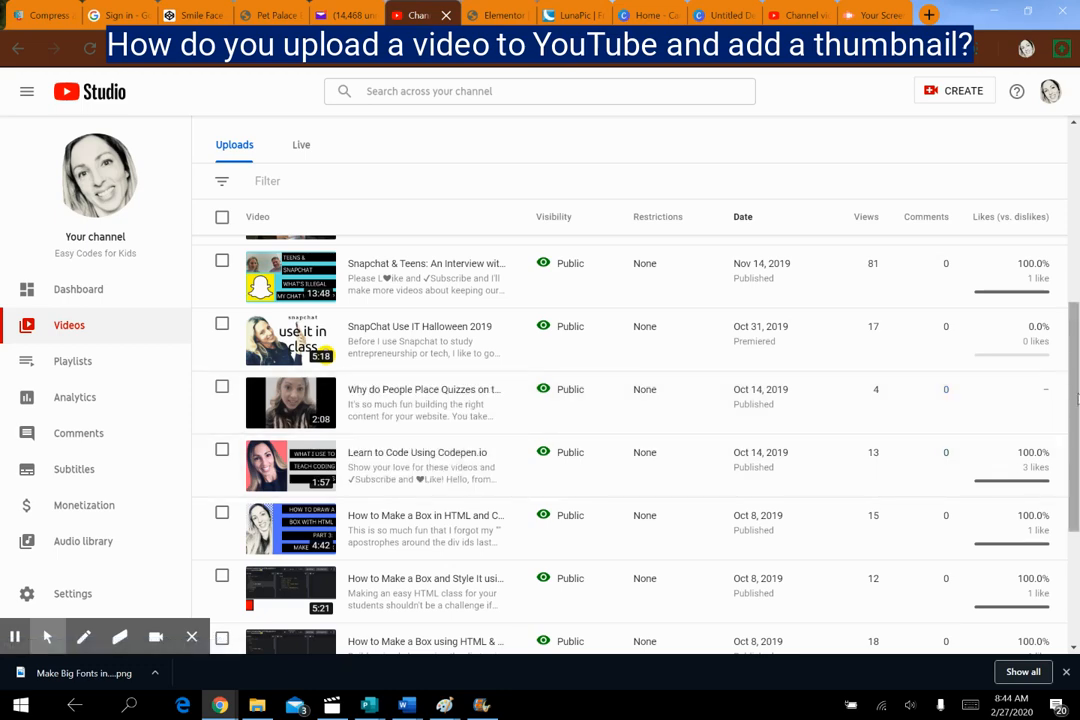
drag(1077, 402, 1078, 450)
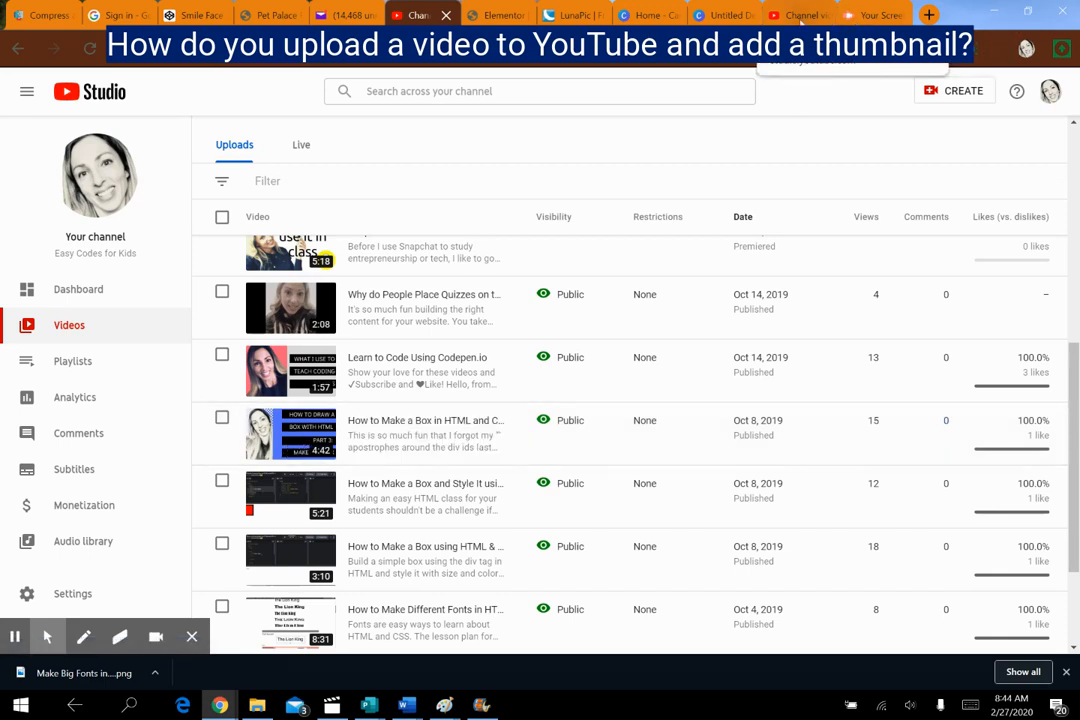
In the Canva thumbnail design, place the uploaded pink-background portrait against the page's left edge and enlarge it to cover the full height.
click(725, 16)
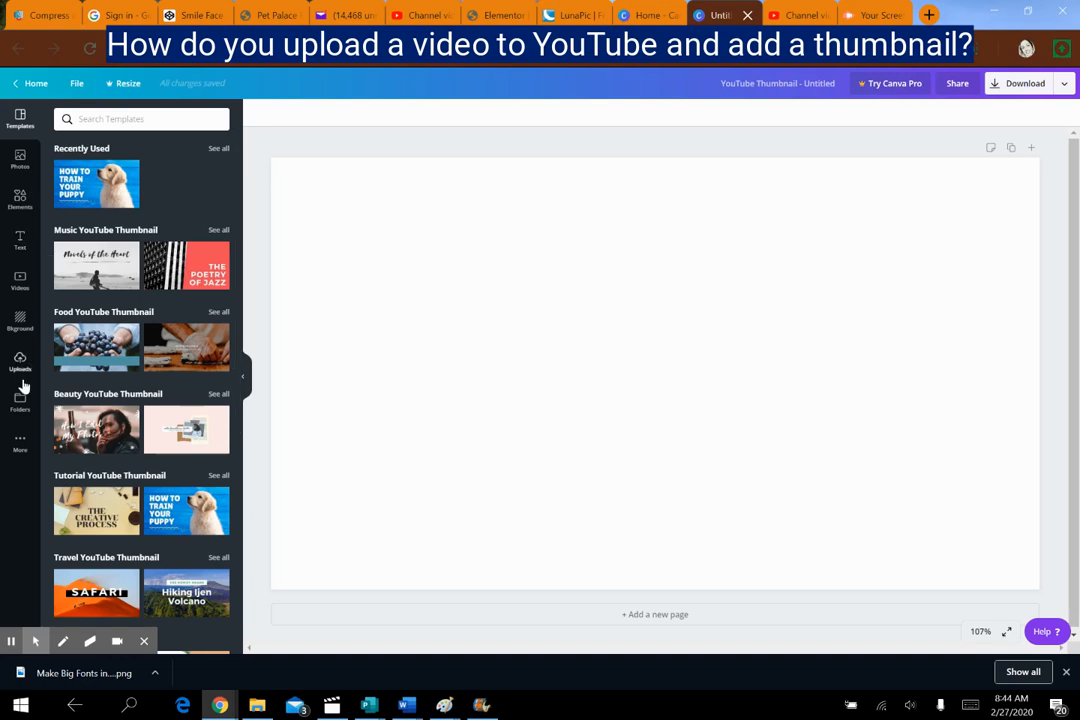
click(18, 366)
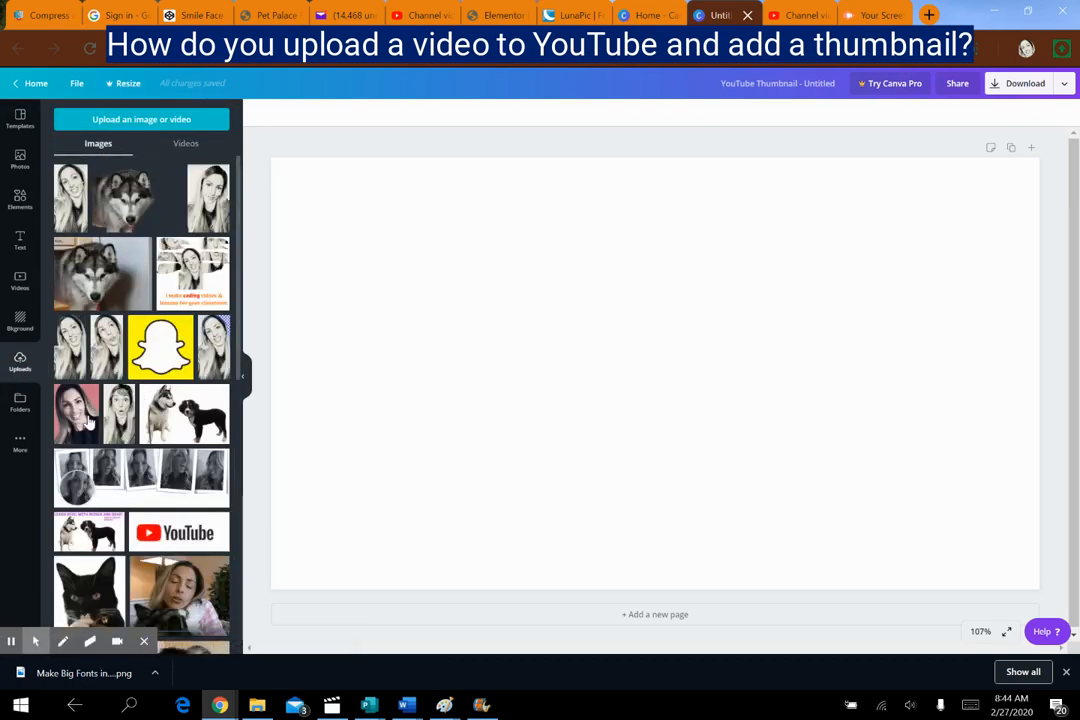
click(86, 422)
drag(705, 298, 451, 250)
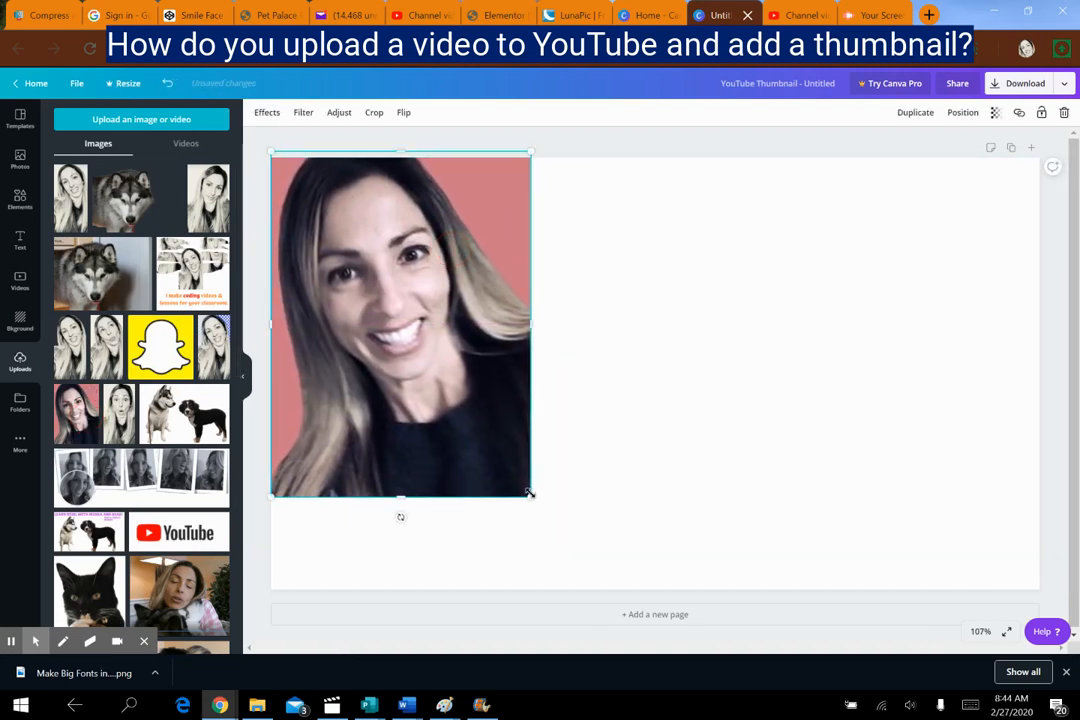
drag(530, 493, 590, 630)
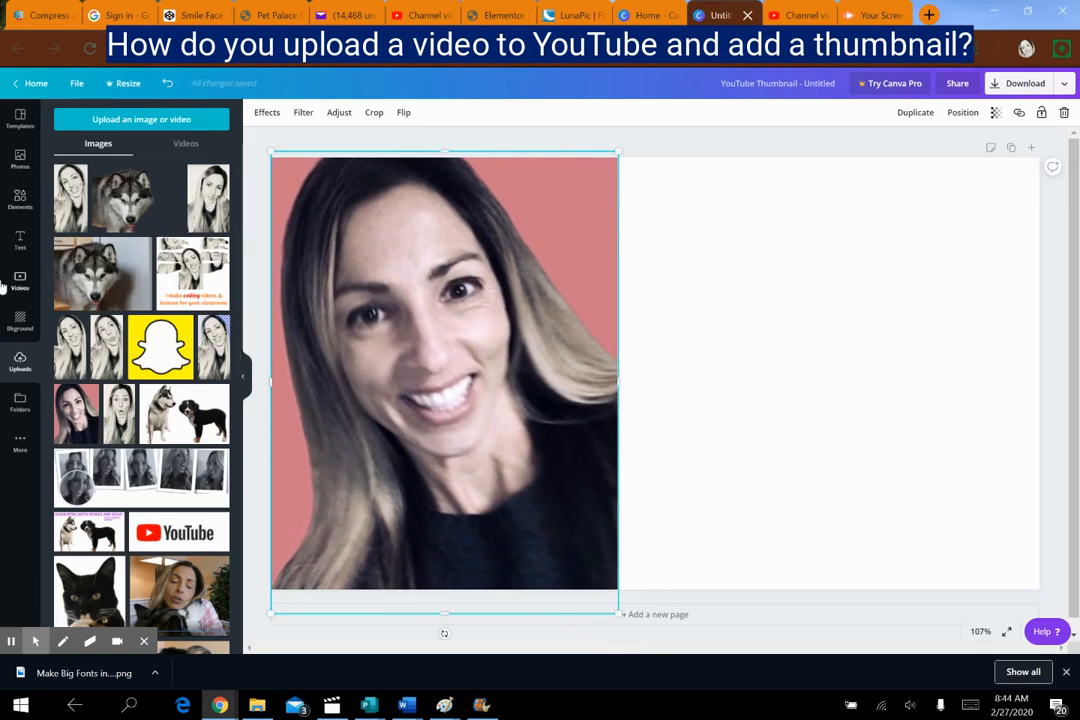
Add a heading text box and move it to the upper part of the blank area beside the portrait.
click(15, 238)
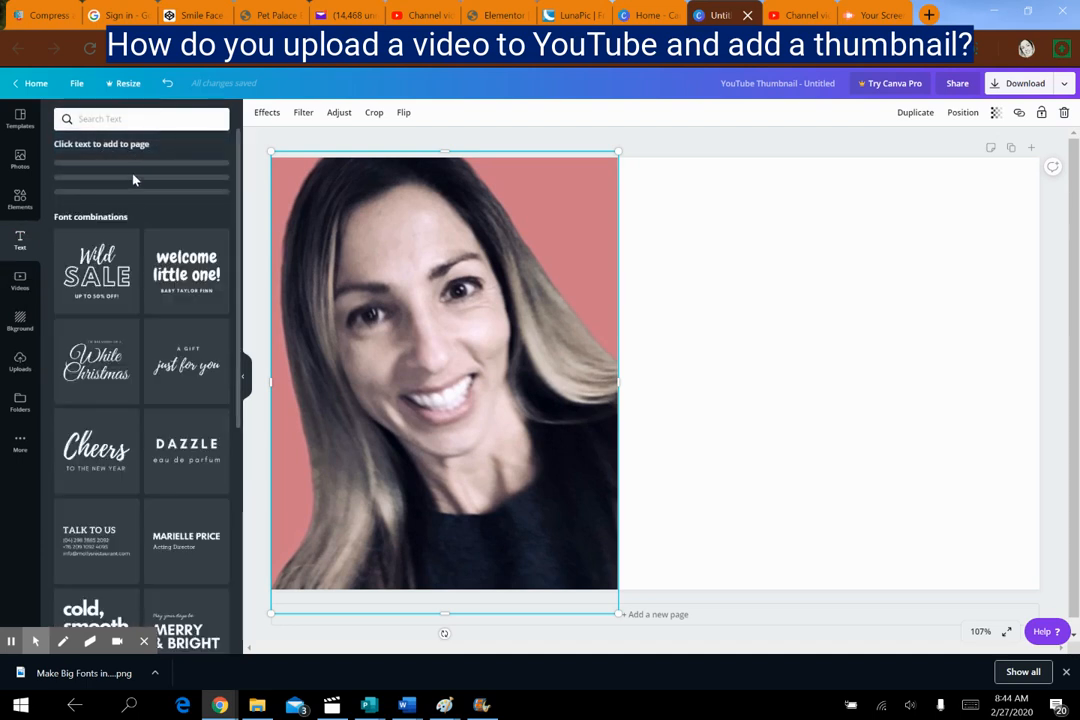
click(125, 176)
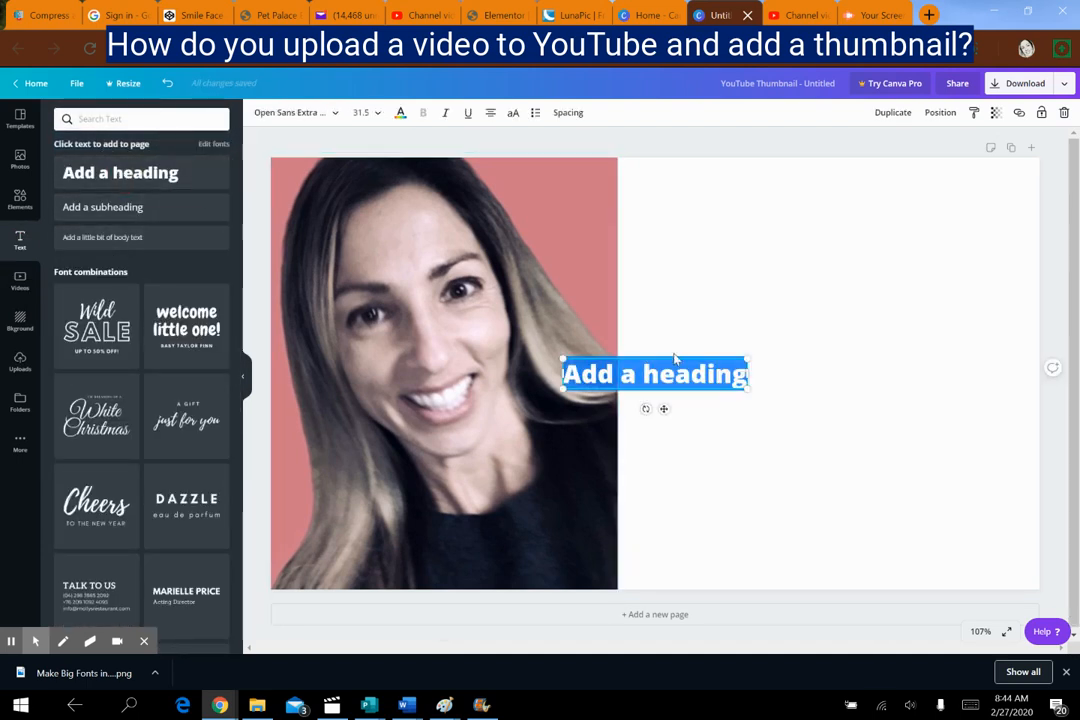
drag(678, 355, 775, 203)
click(795, 229)
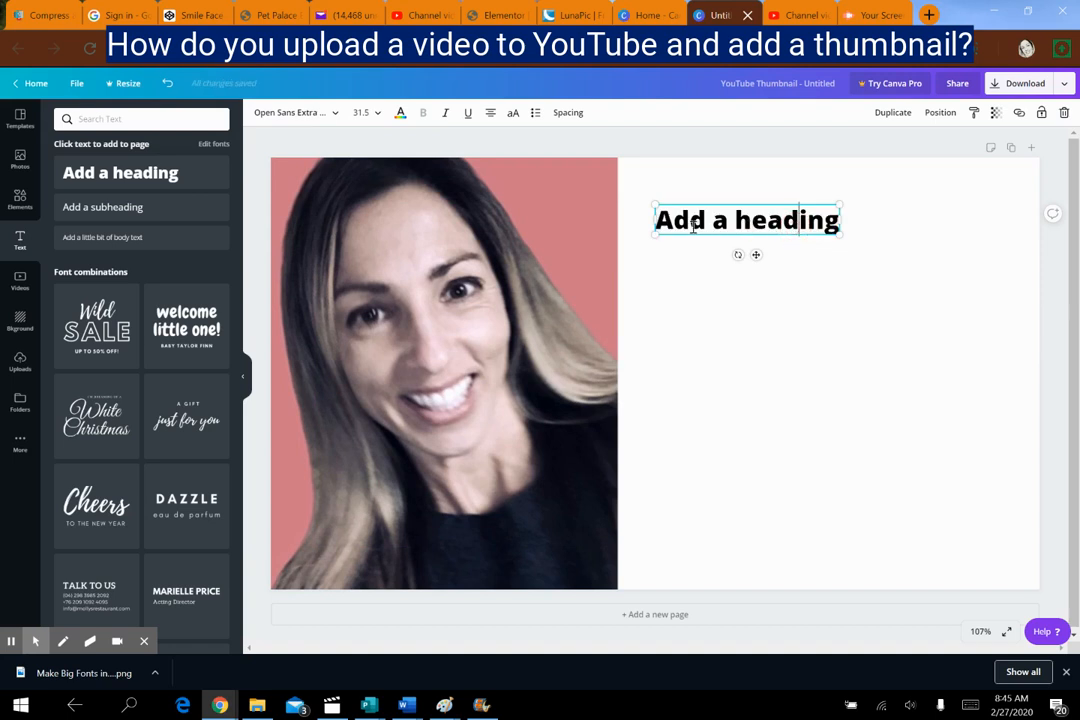
Replace the heading text with "How to Make a YouTube Video" and move it clear of the portrait.
drag(663, 221, 842, 222)
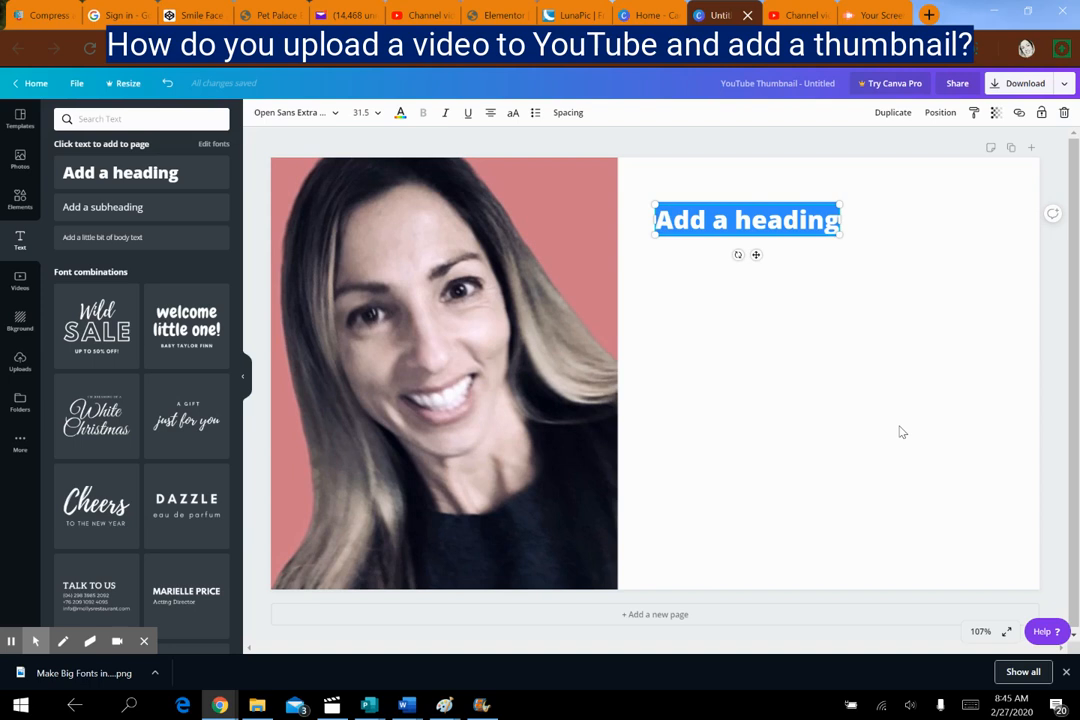
text(Ho)
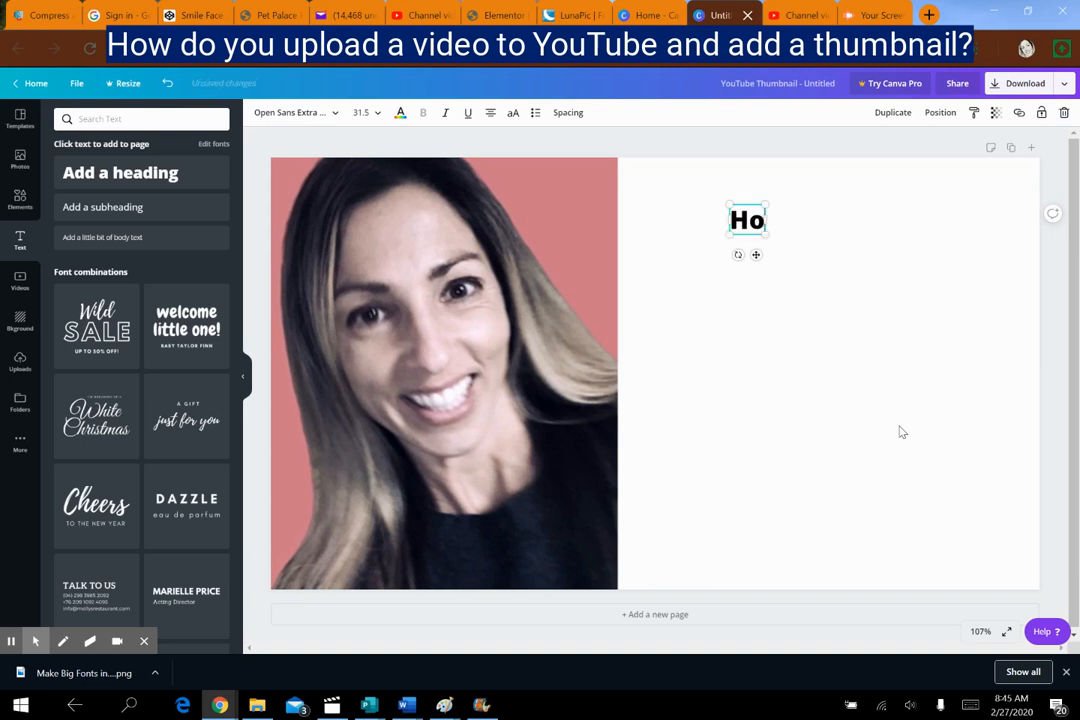
text(w to Make)
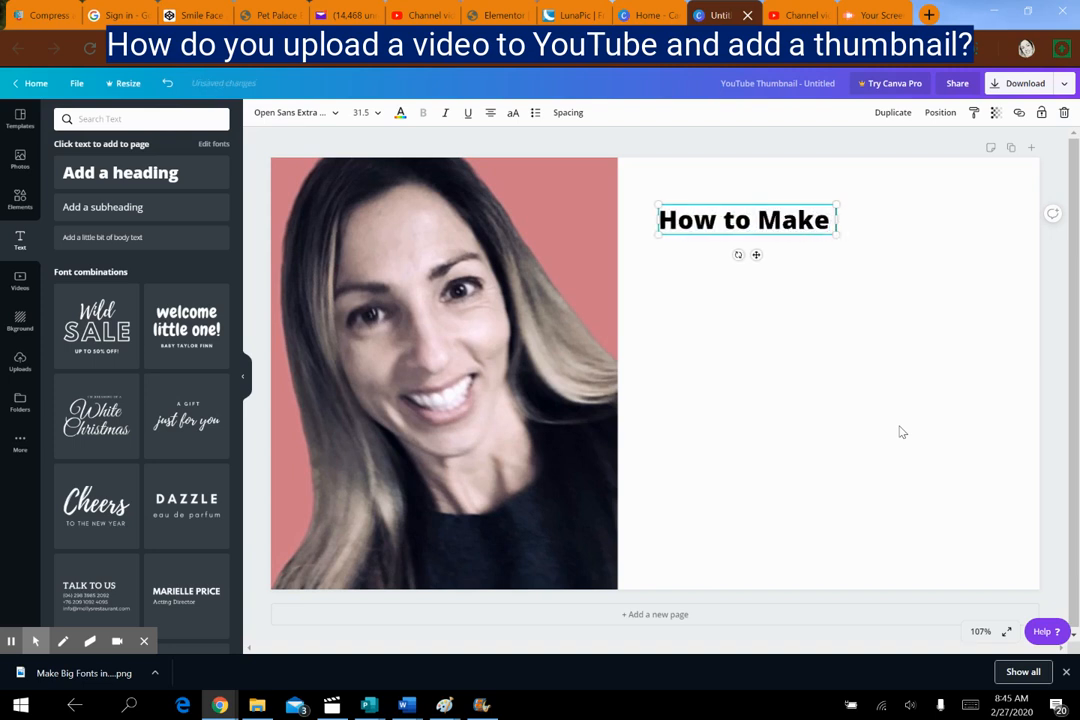
text( a YouTube Video)
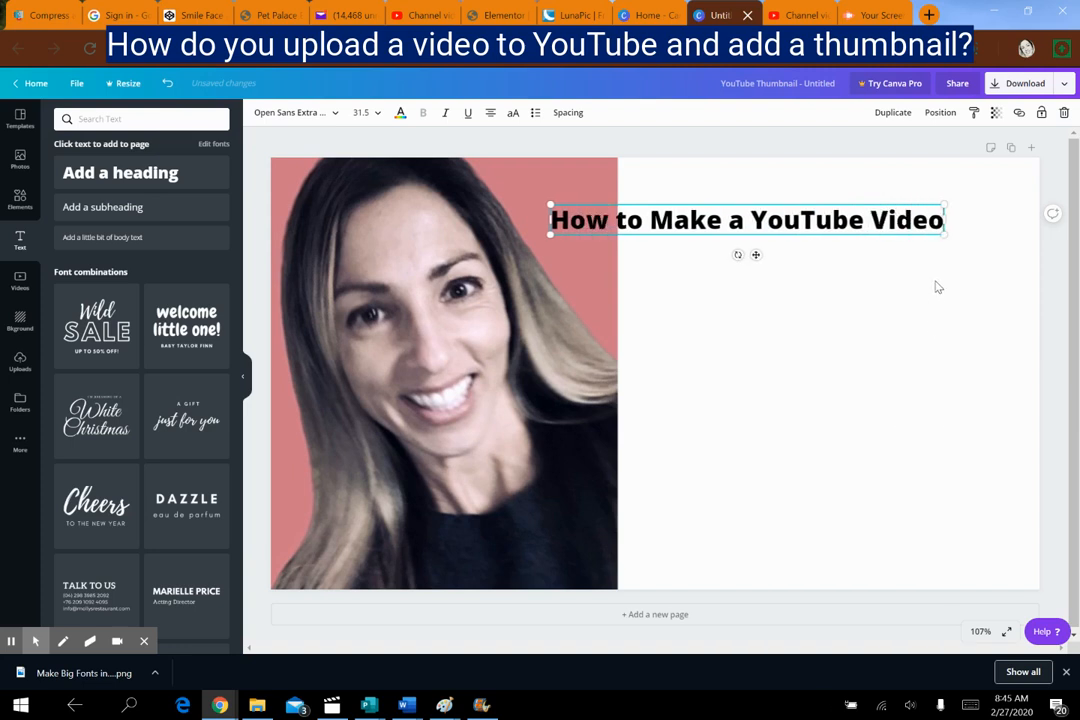
drag(920, 235, 997, 236)
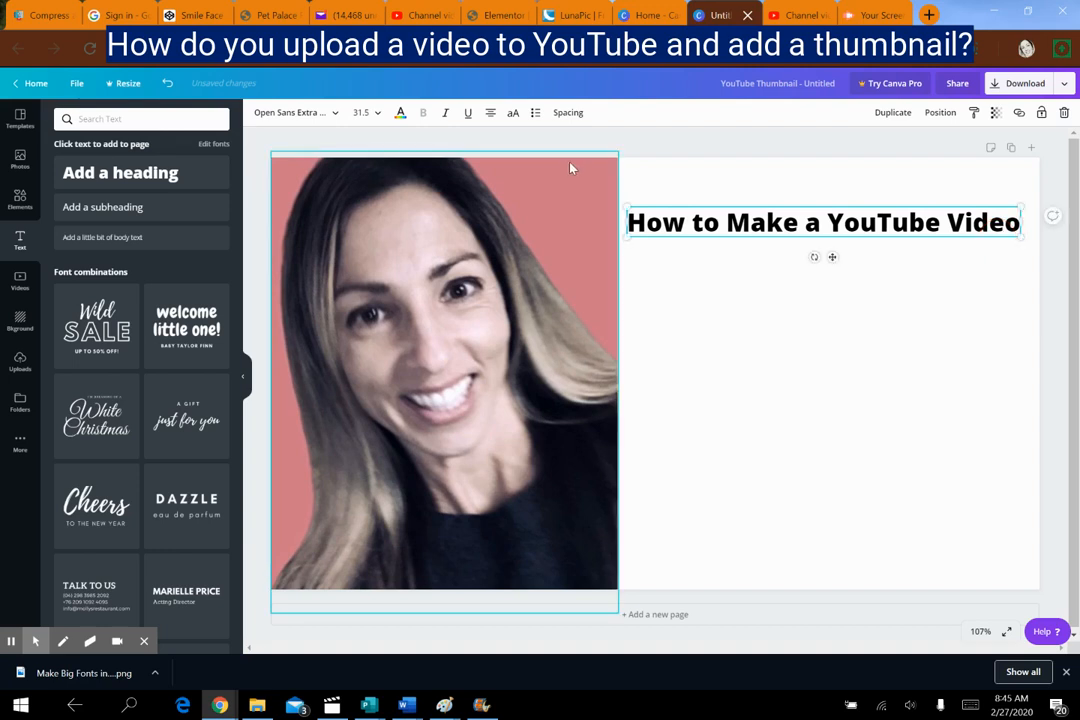
Set the heading's font to Adigiana Toybox and widen its text box to about 614 so the text fits on one line.
click(333, 115)
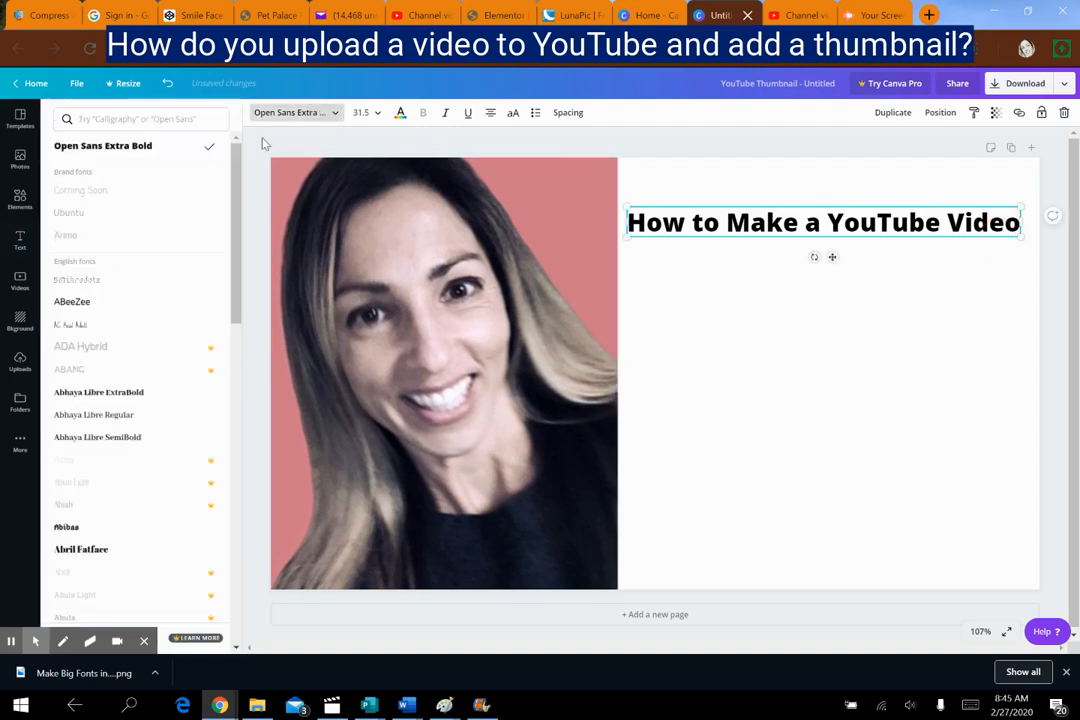
drag(238, 183, 244, 328)
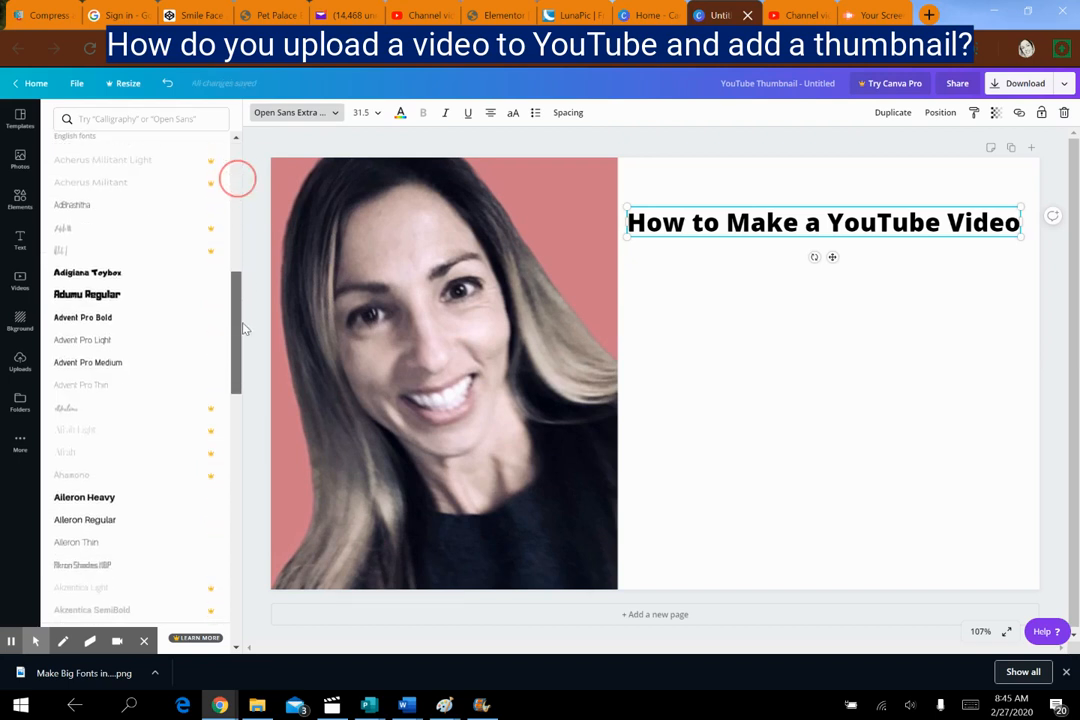
click(205, 275)
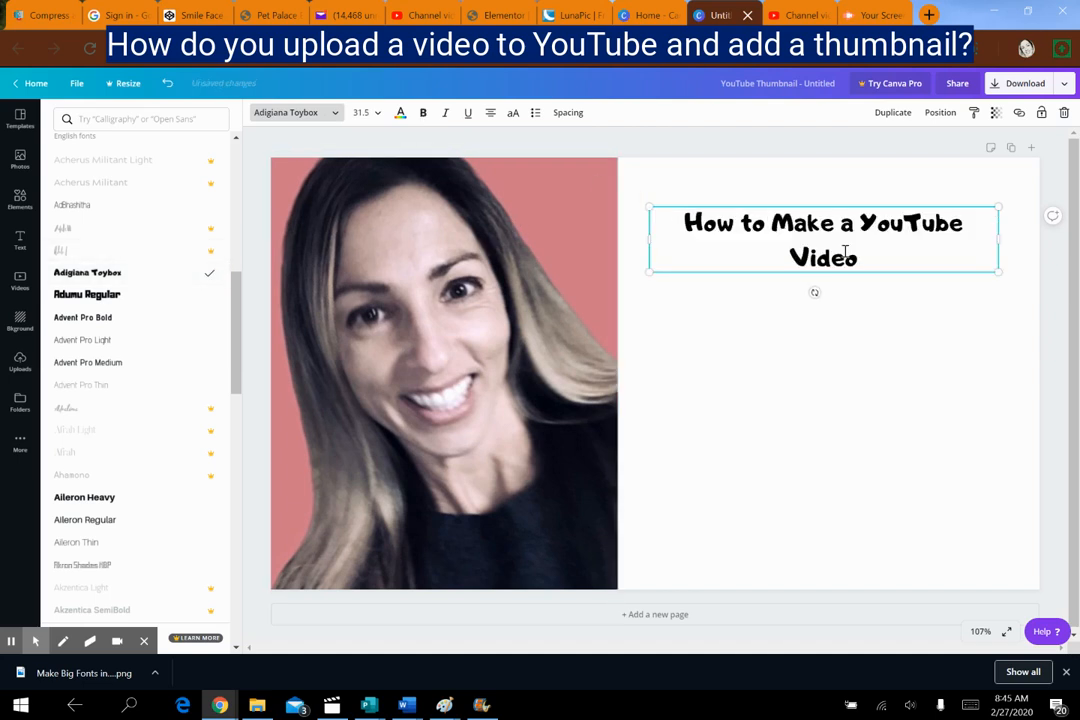
drag(650, 240, 630, 242)
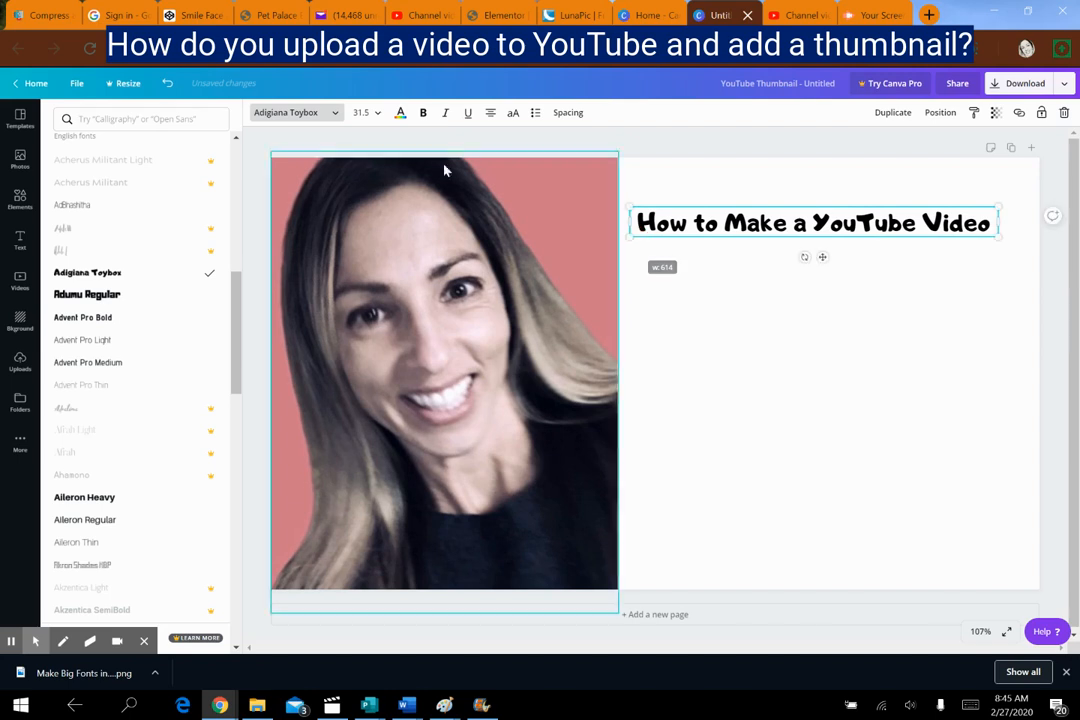
Set the heading's font size to 56 and deselect the text box.
click(375, 116)
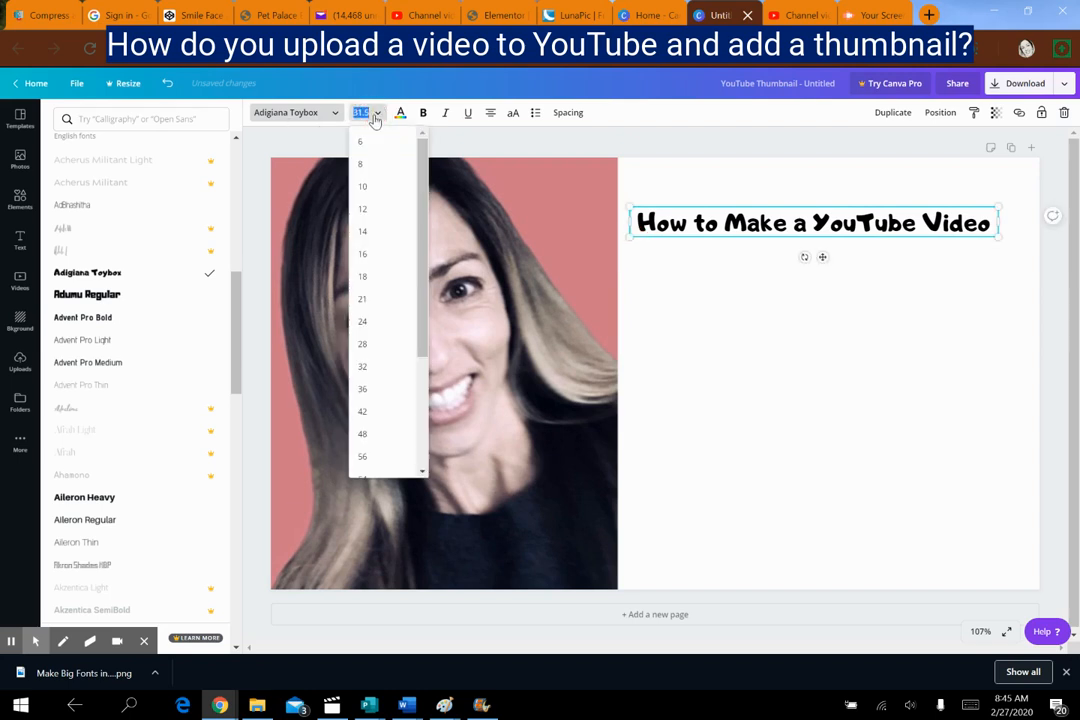
right_click(388, 456)
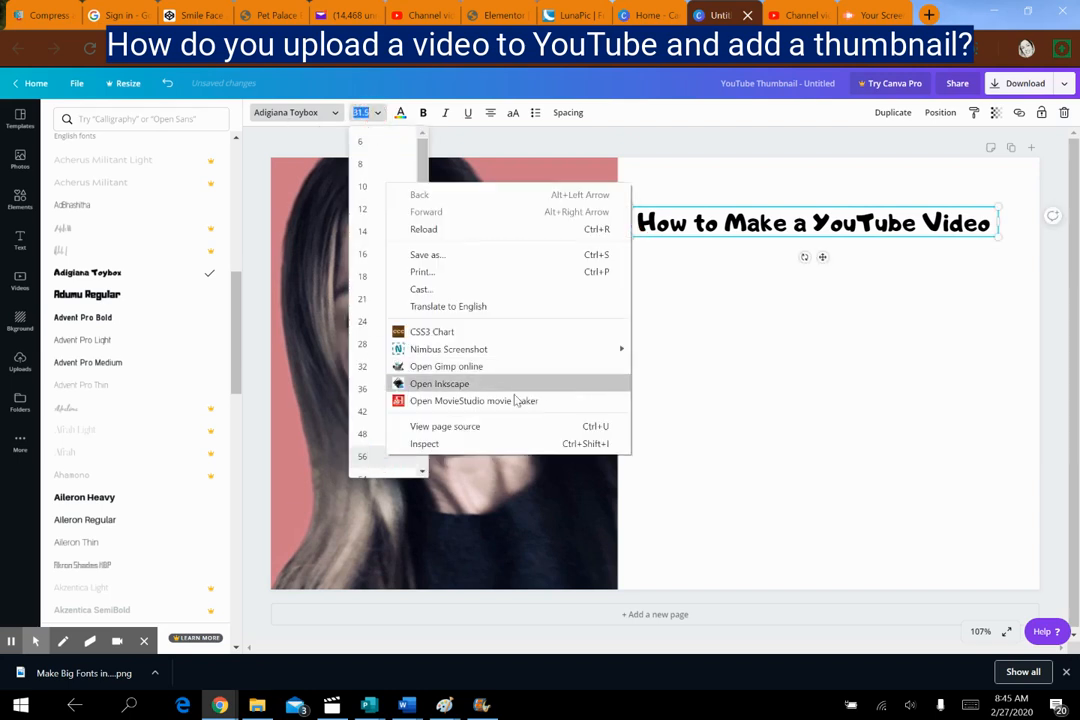
click(363, 456)
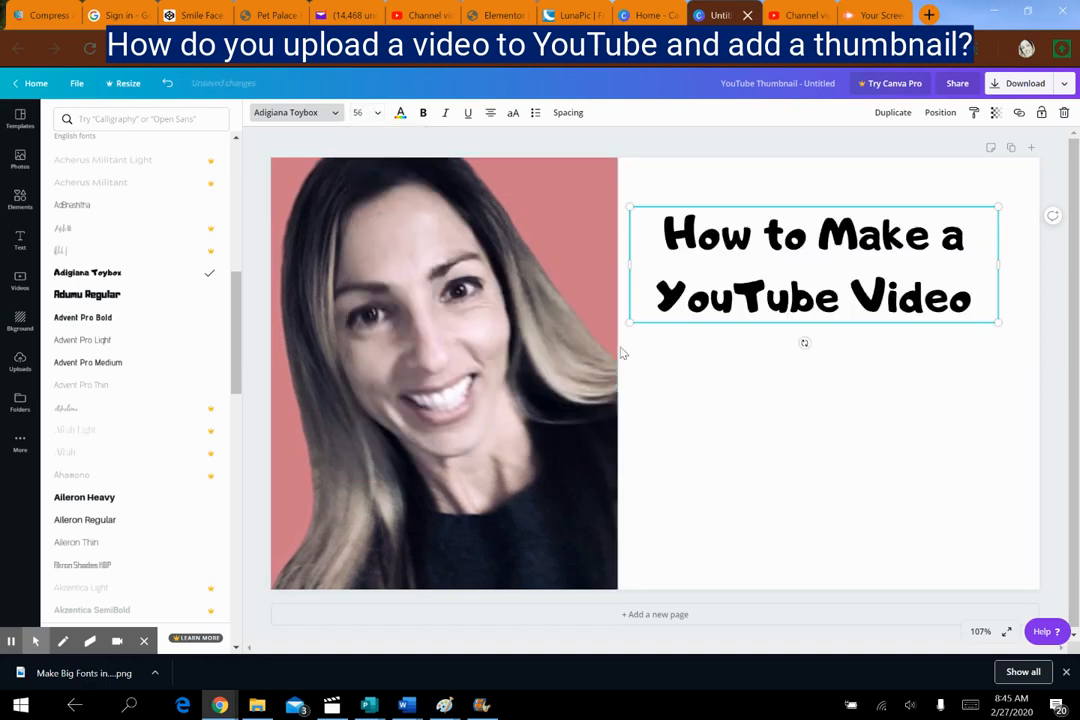
click(947, 413)
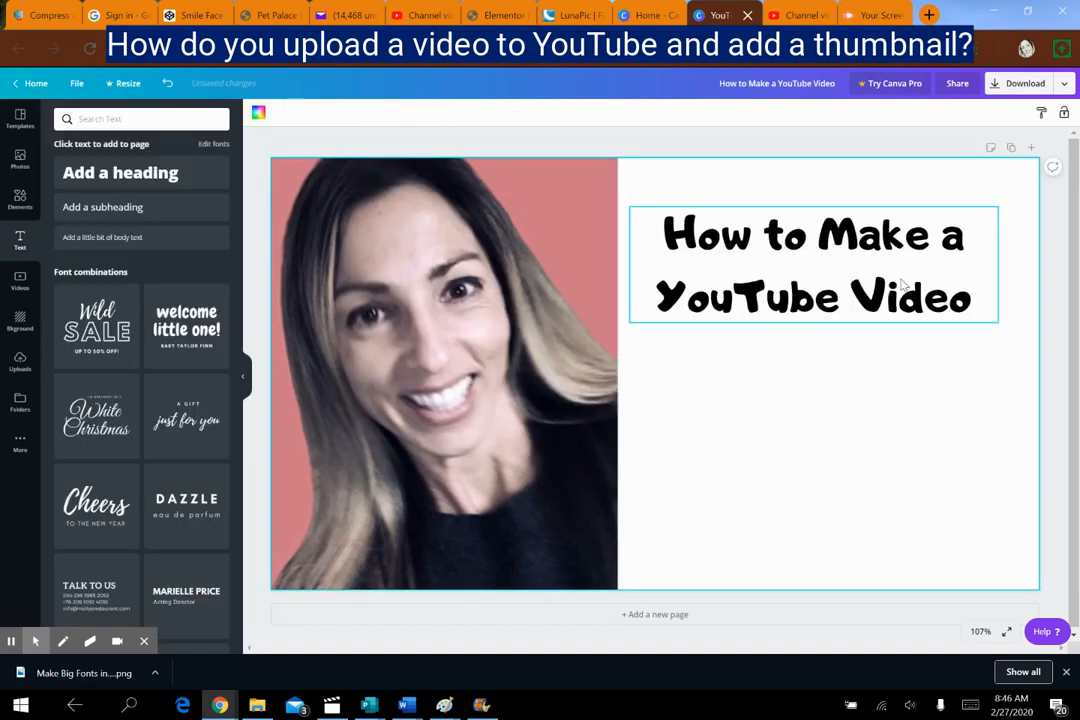
Set the font size of the "How to Make a YouTube Video" heading to 104.
click(682, 258)
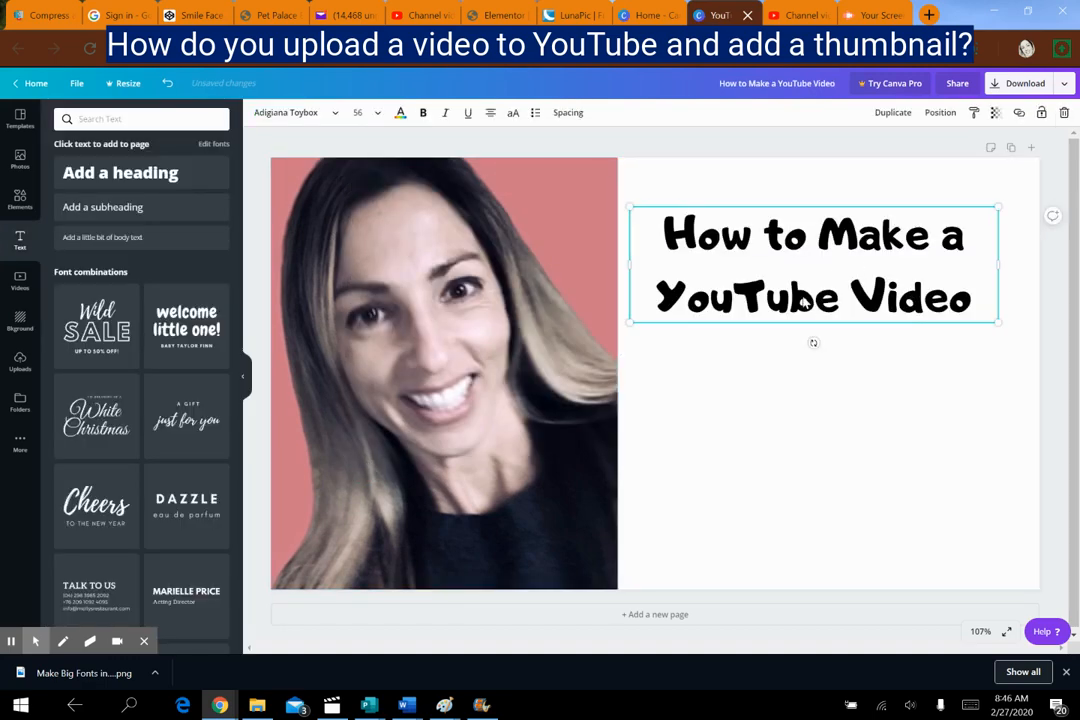
click(378, 117)
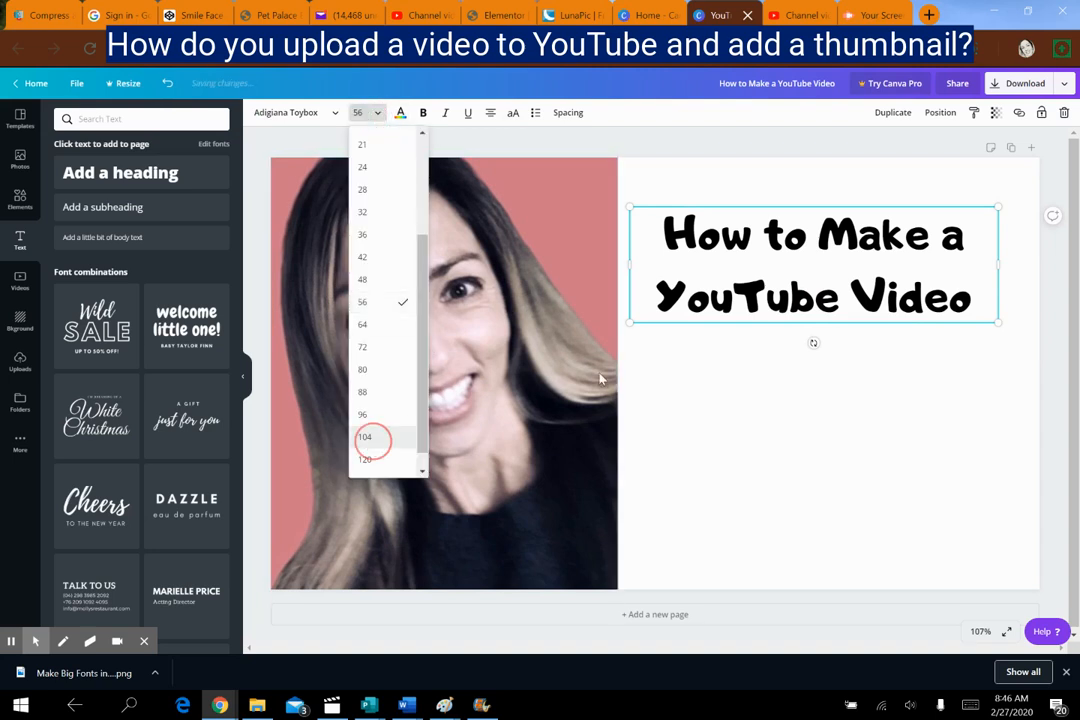
click(369, 441)
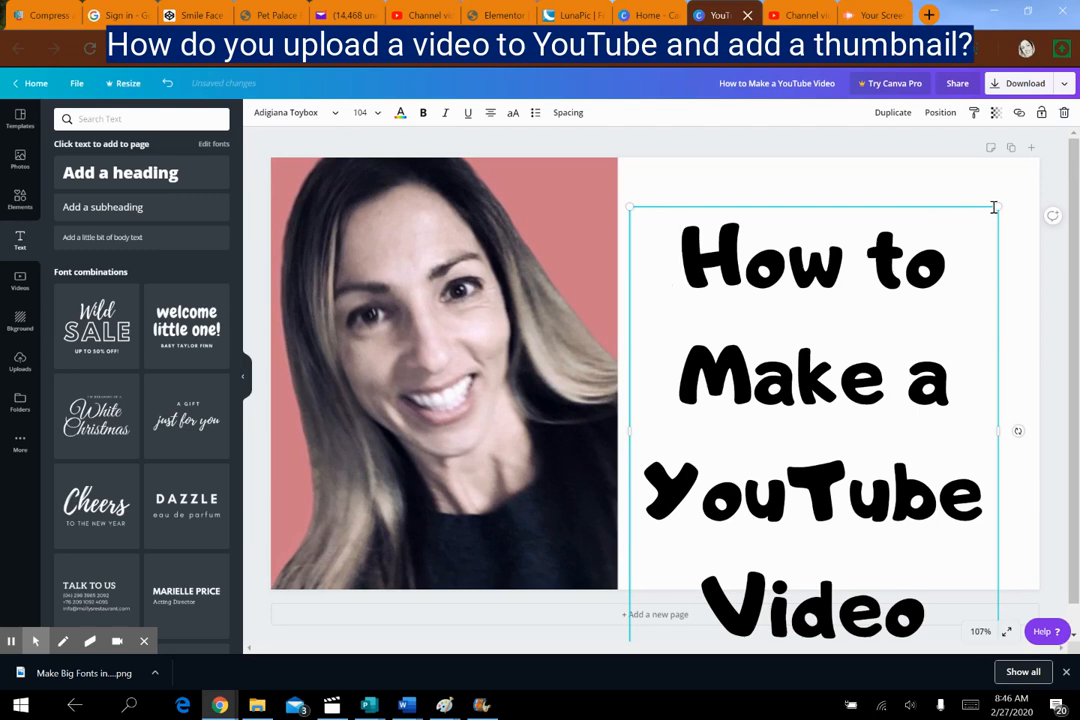
Move the heading up and widen its text box to fill the blank area beside the portrait, then deselect it.
drag(993, 207, 989, 141)
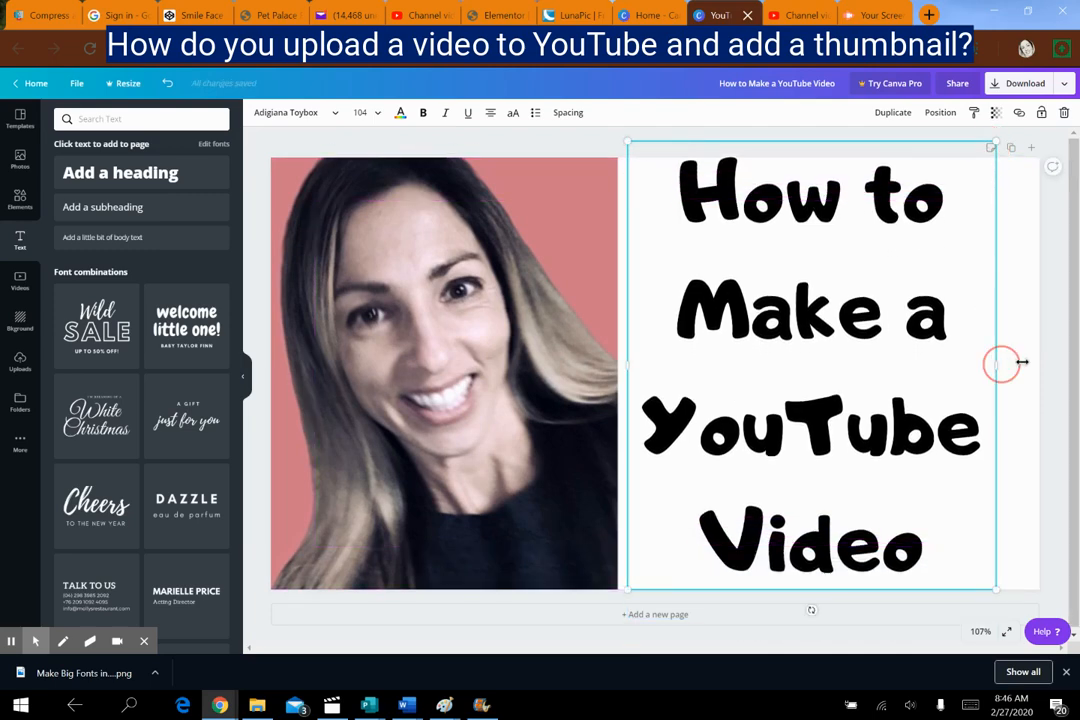
drag(1002, 362, 1030, 364)
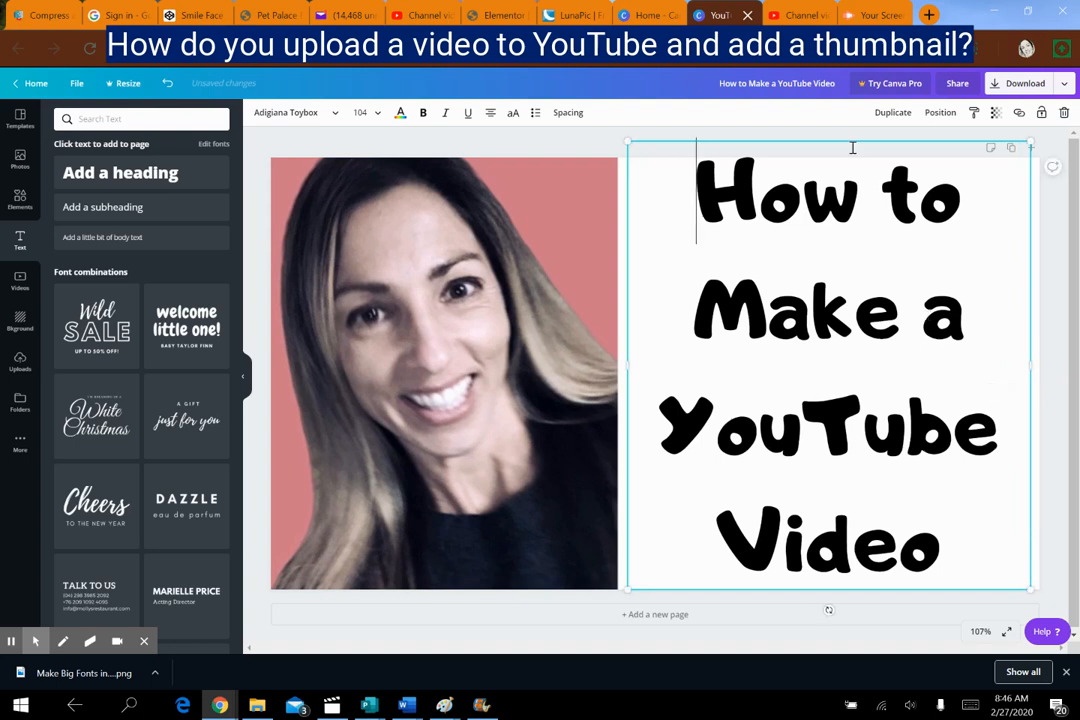
drag(853, 139, 855, 146)
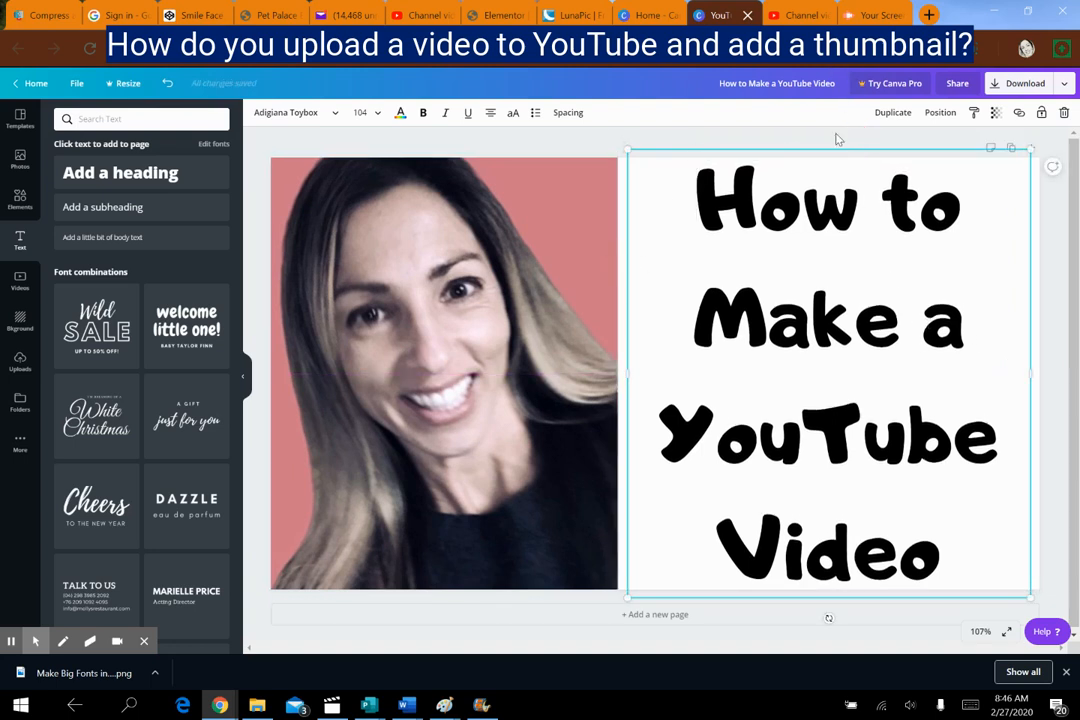
click(836, 138)
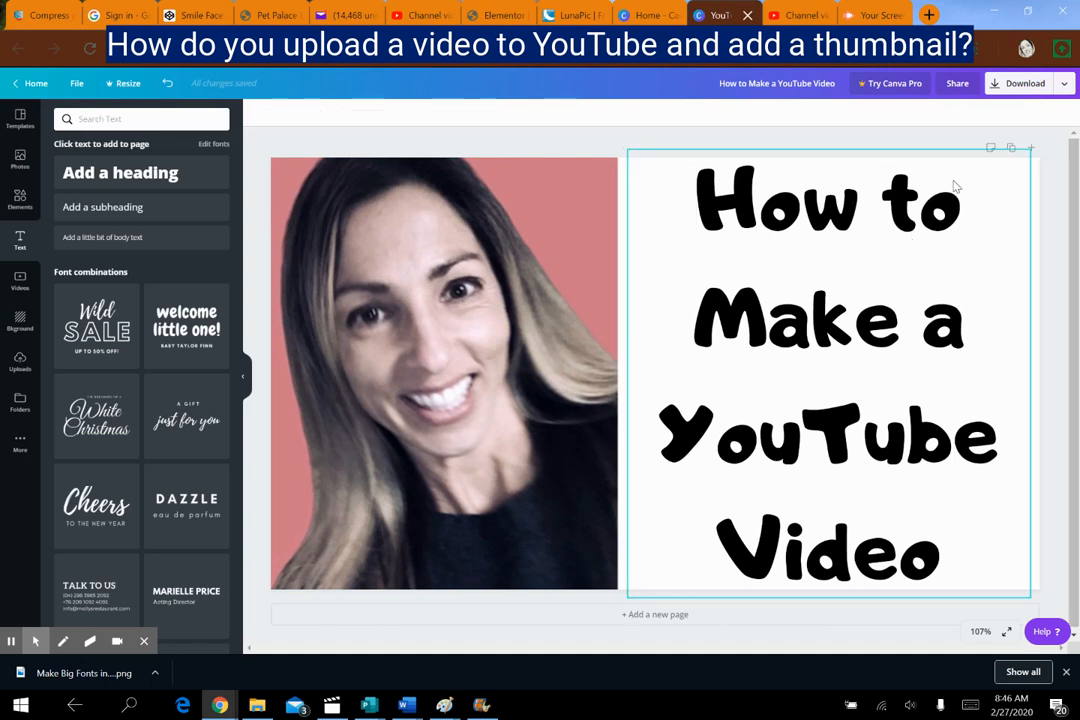
Download the thumbnail design as a PNG and dismiss the referral message.
click(1063, 84)
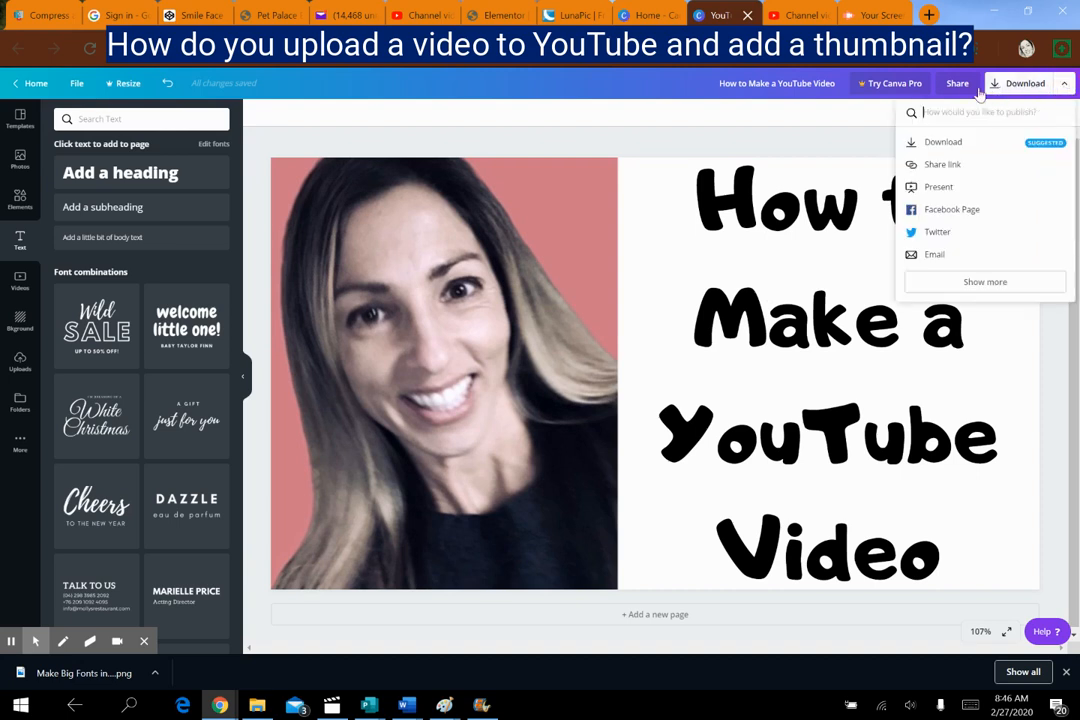
click(950, 146)
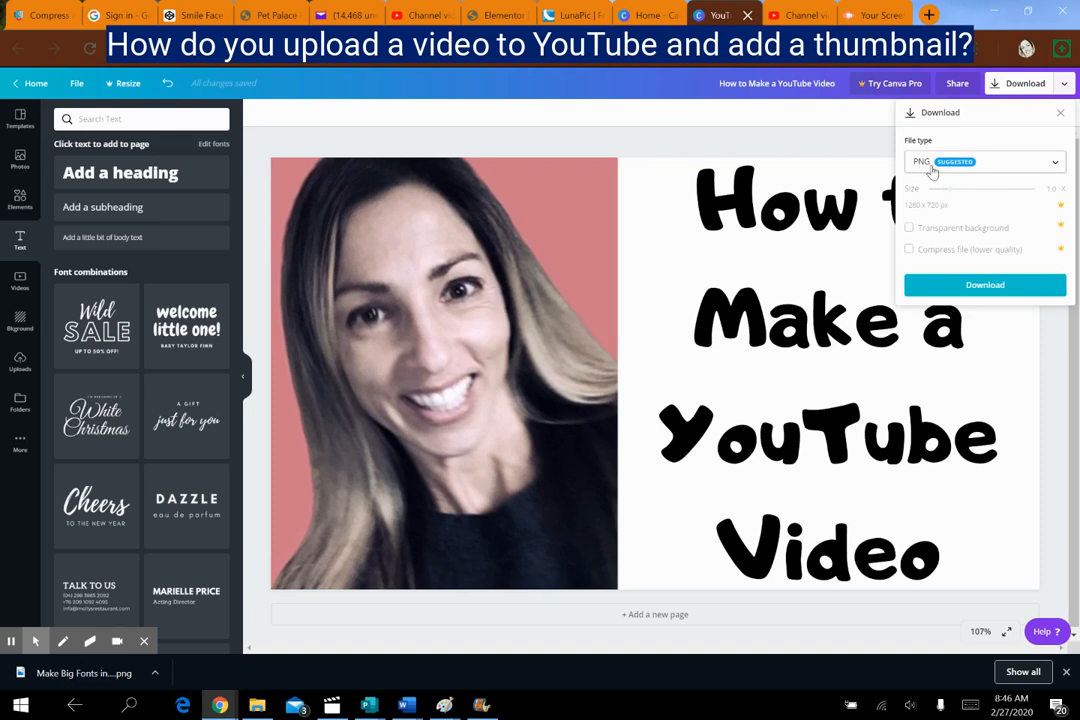
click(963, 287)
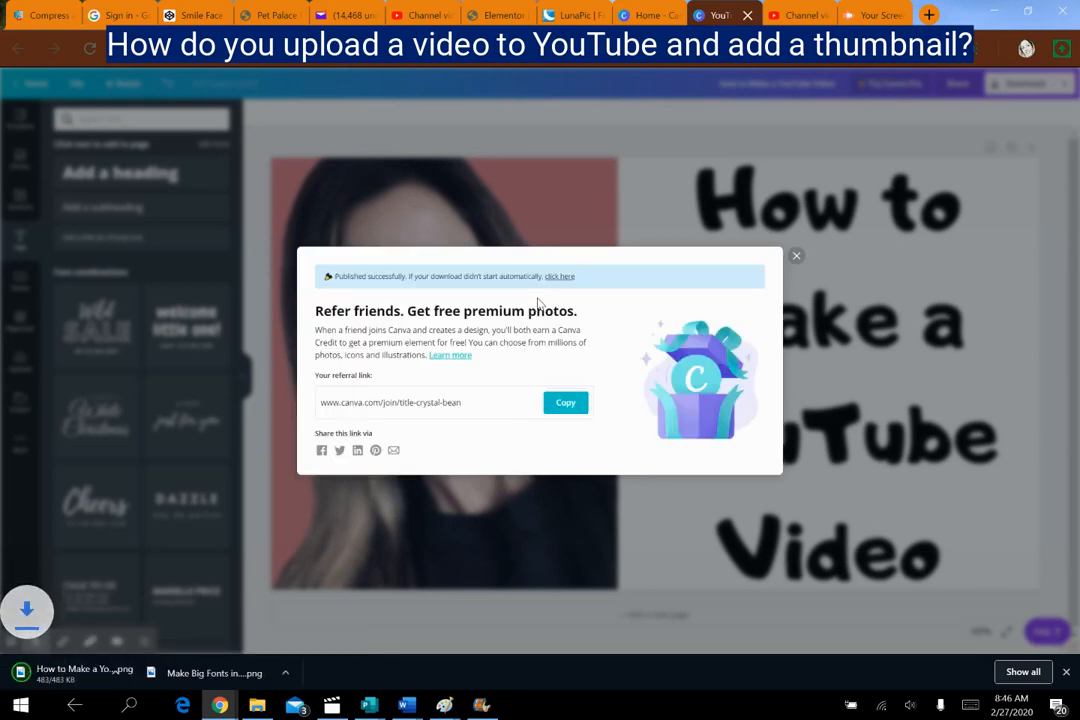
click(797, 258)
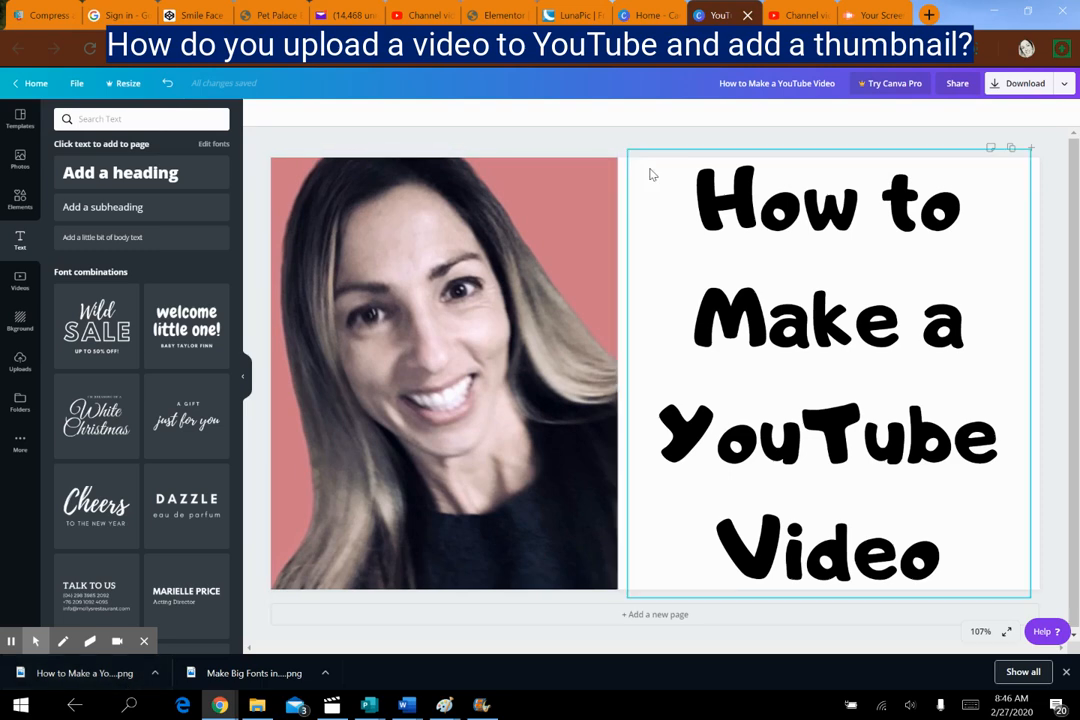
Switch to the YouTube Studio upload and add "How to Make a YouTube Video" from the Downloads folder as the custom thumbnail.
click(795, 15)
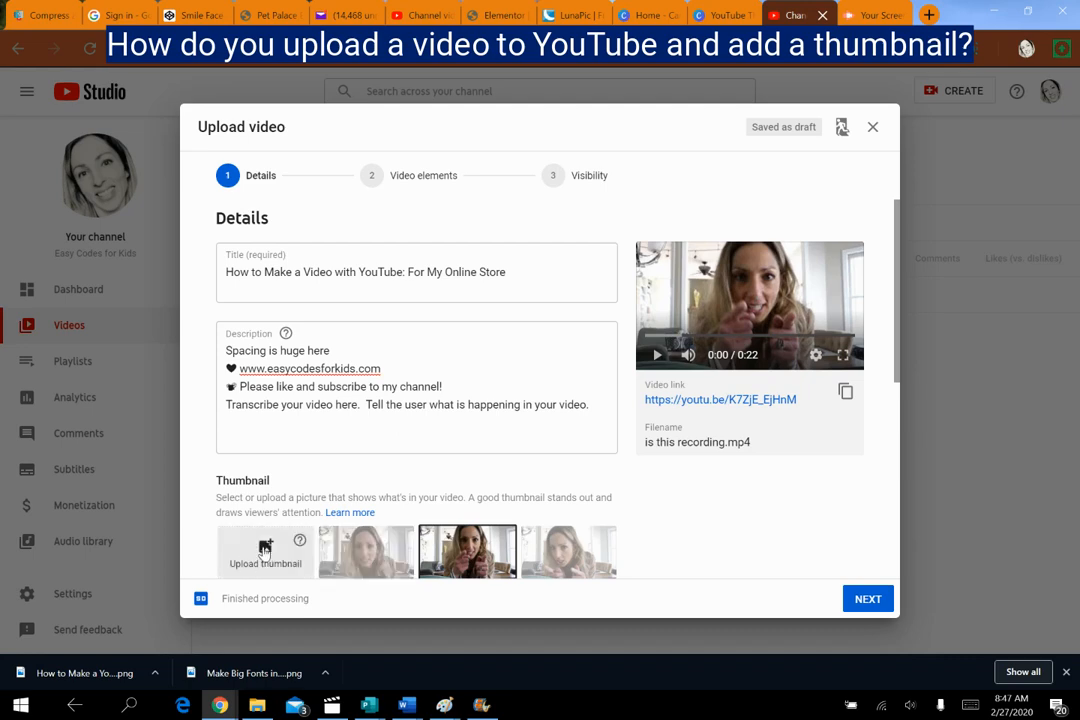
click(265, 548)
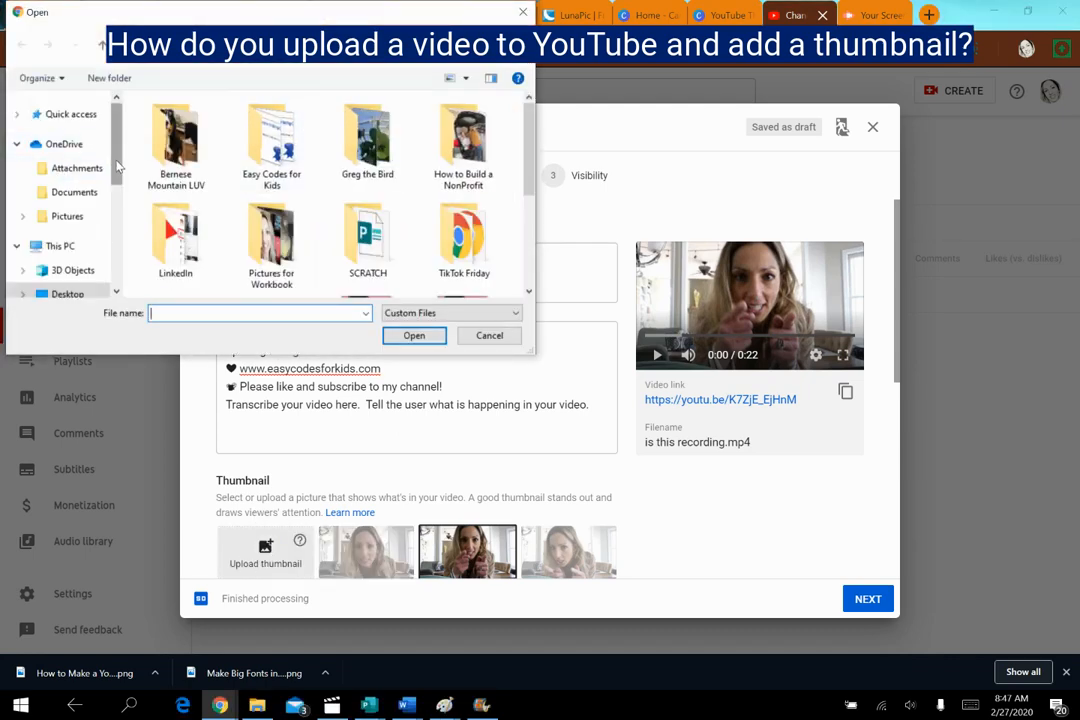
drag(117, 168, 117, 238)
click(78, 150)
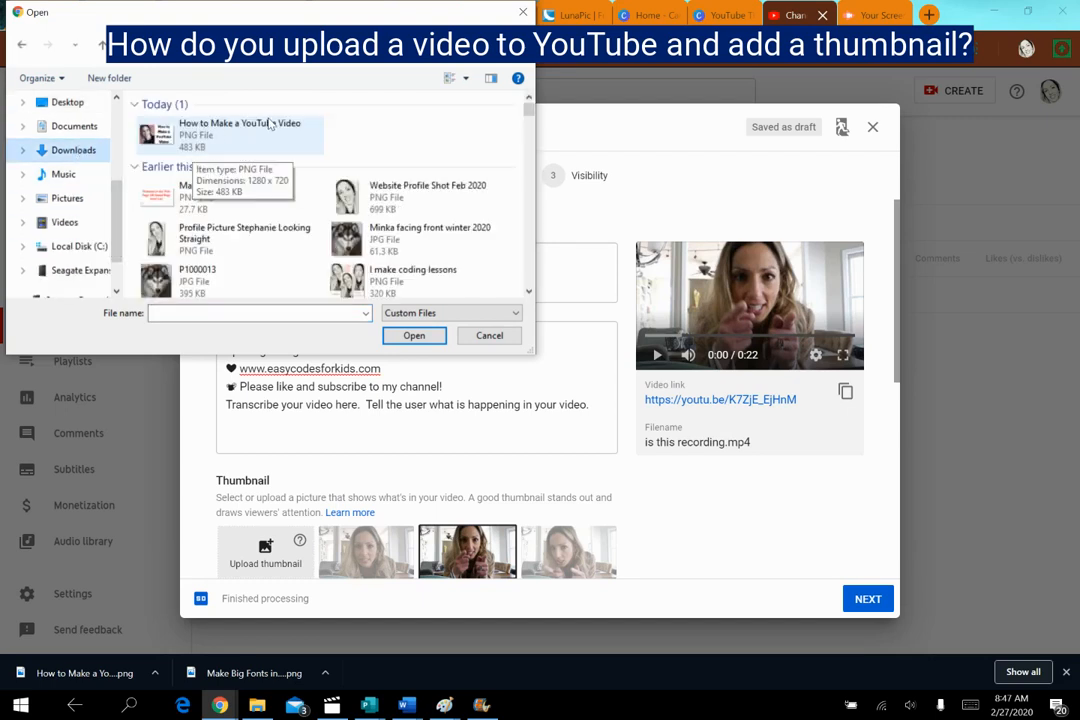
click(195, 152)
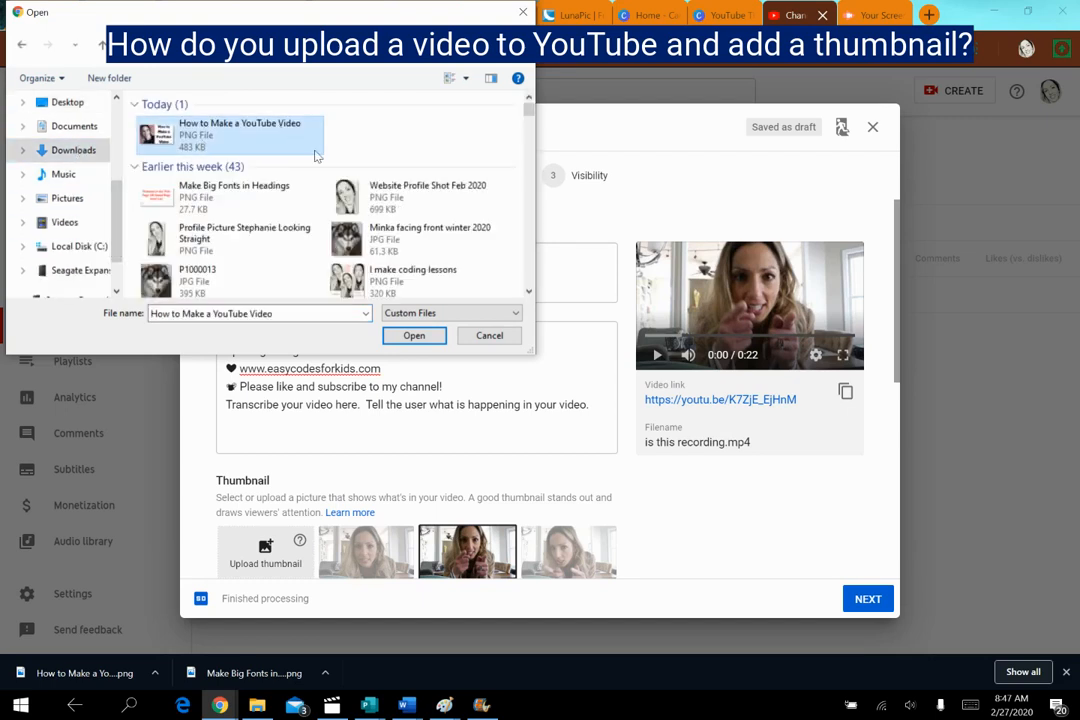
click(415, 337)
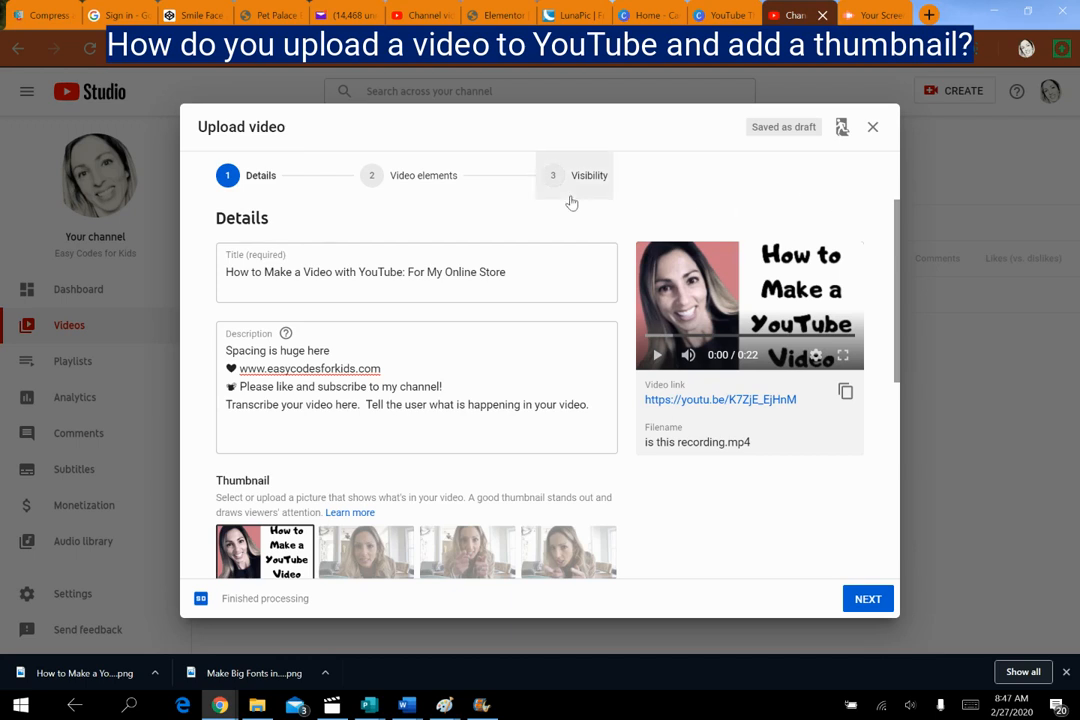
Declare the video as not made for kids and continue to the video elements stage.
mouse_move(897, 261)
mouse_down()
mouse_move(905, 311)
mouse_move(900, 268)
mouse_move(902, 278)
mouse_up()
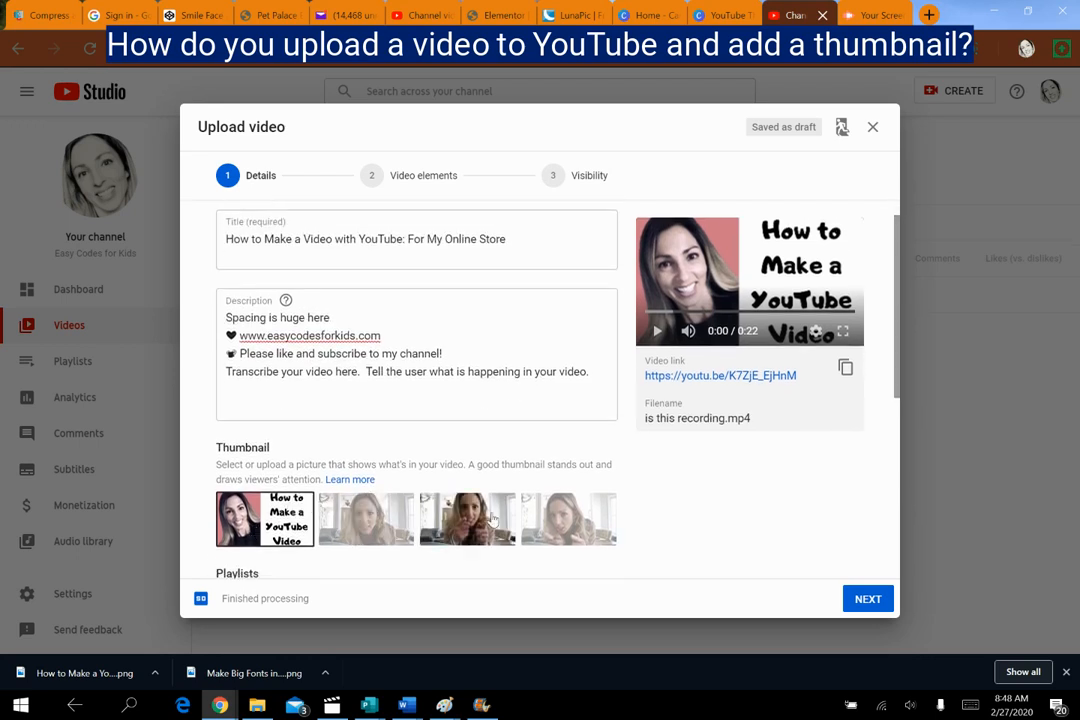
click(868, 598)
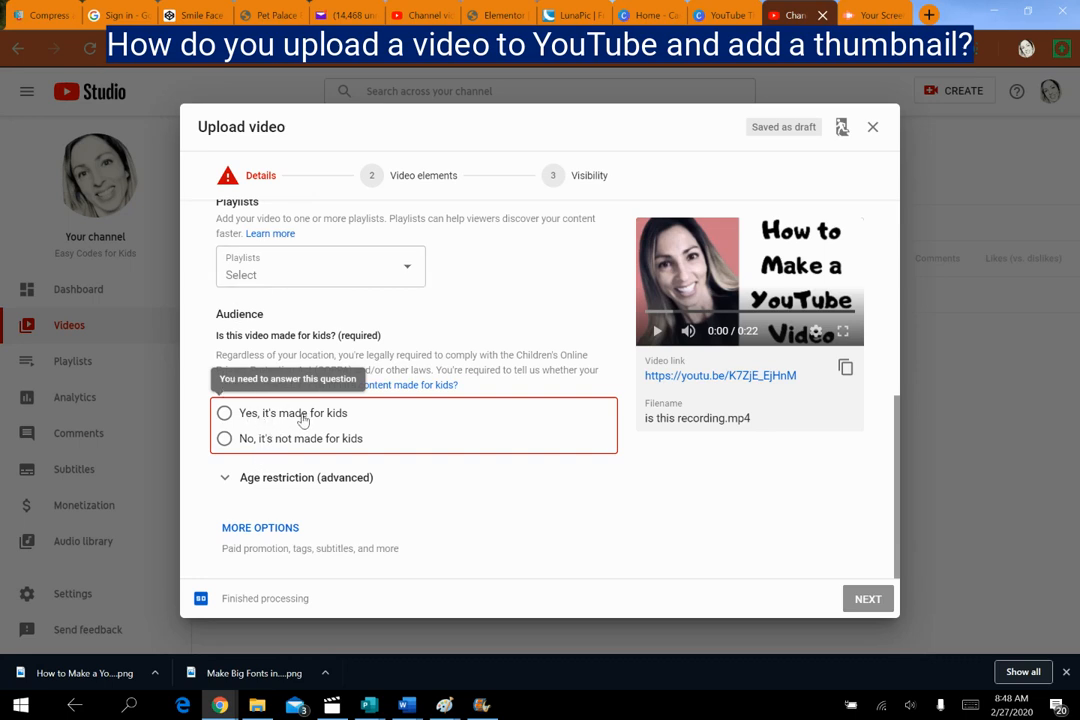
click(224, 438)
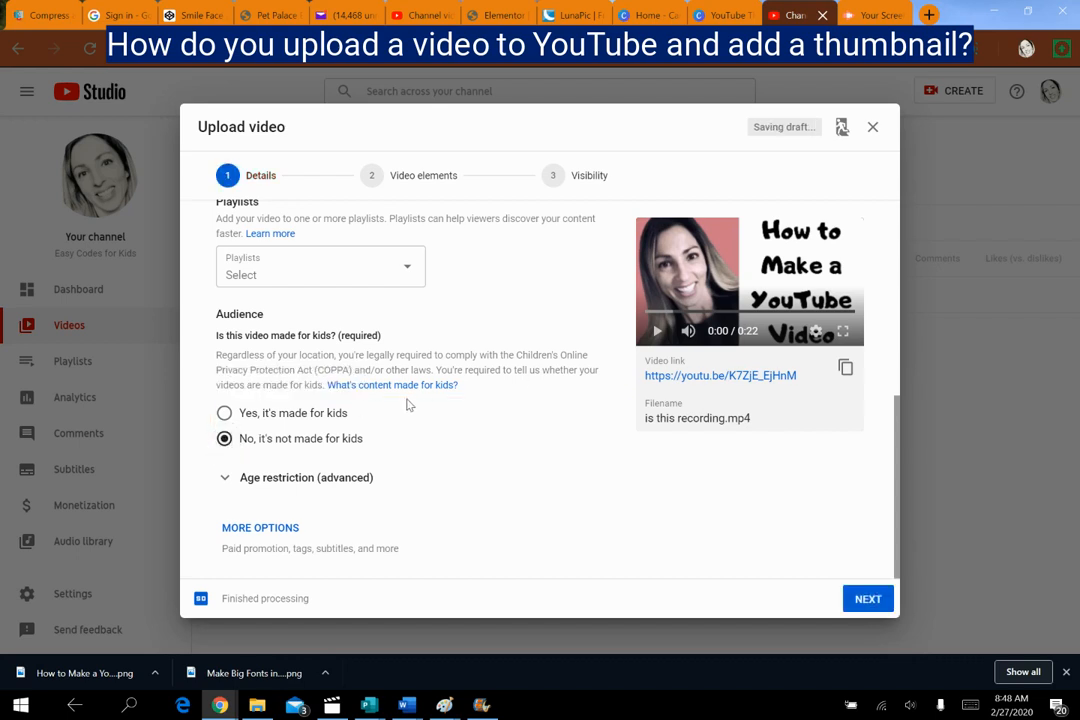
click(865, 598)
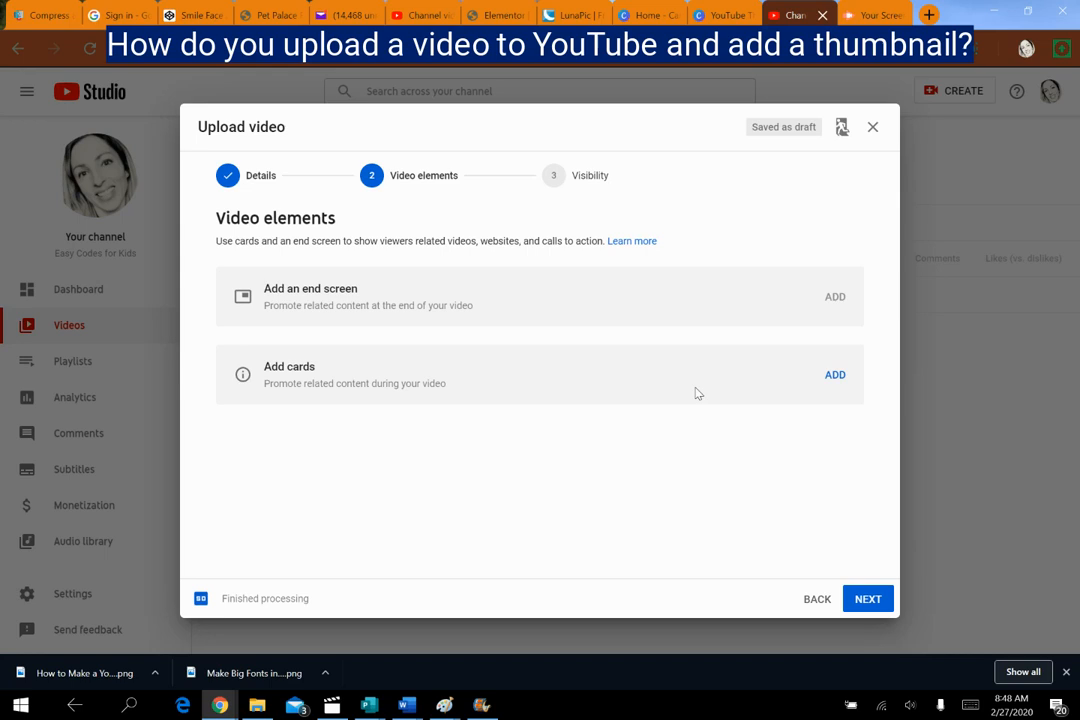
Skip the end screen and cards, set the video's visibility to Public, and publish it.
click(868, 600)
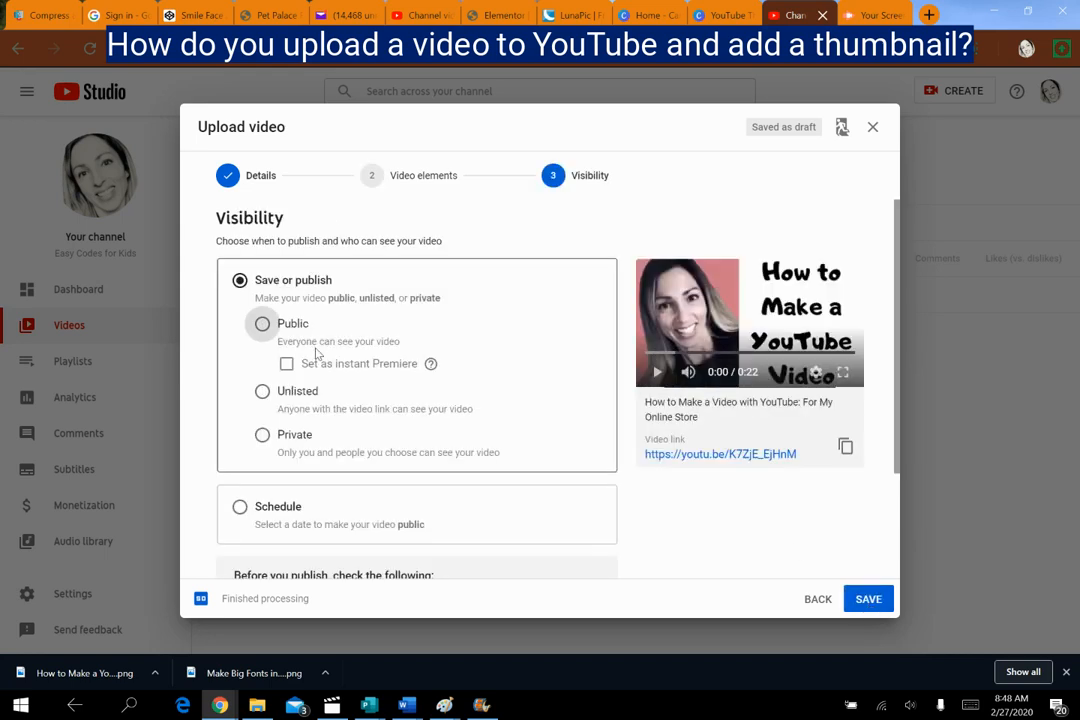
click(262, 324)
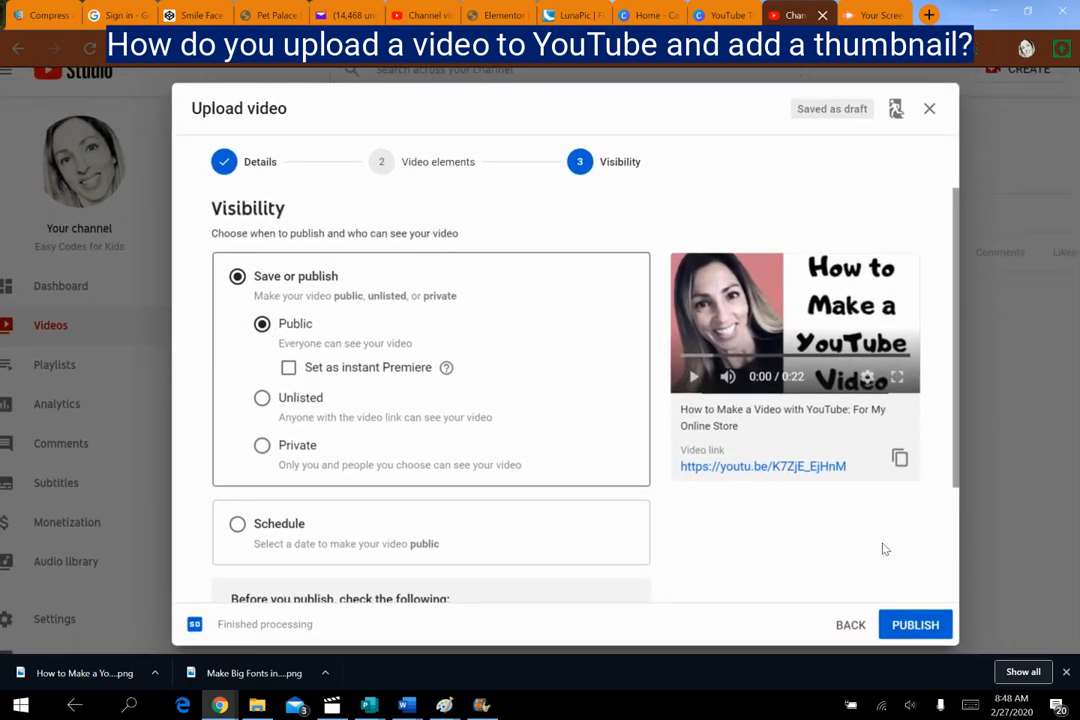
click(912, 626)
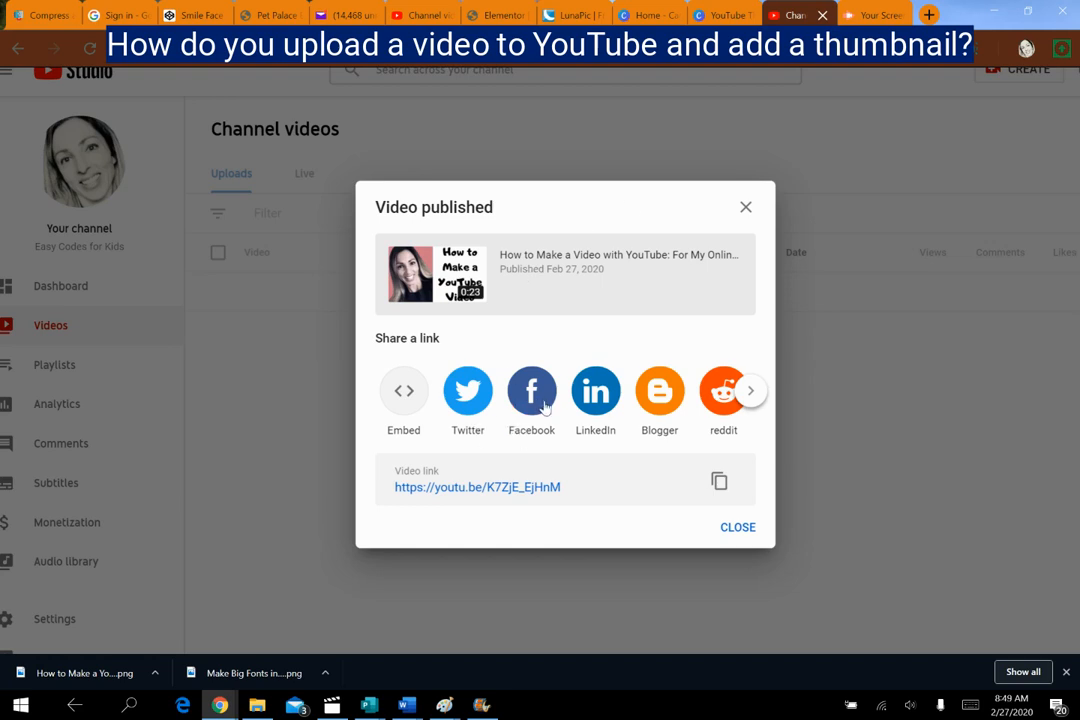
Look through the published video's sharing options and open the video from its link.
click(751, 392)
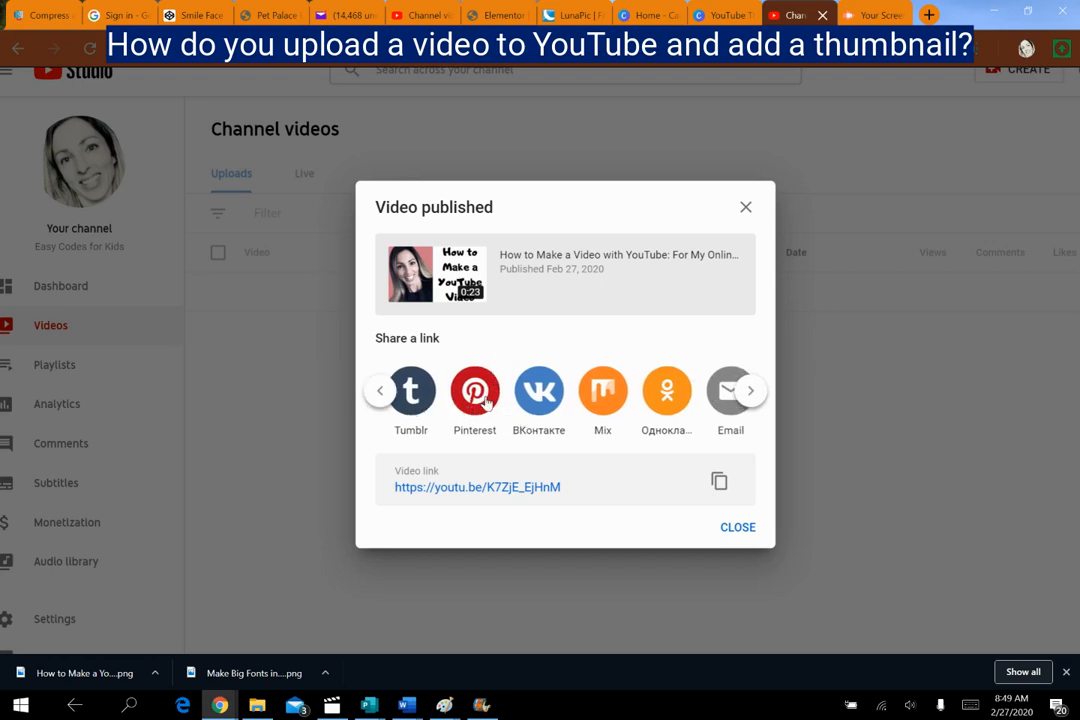
click(751, 392)
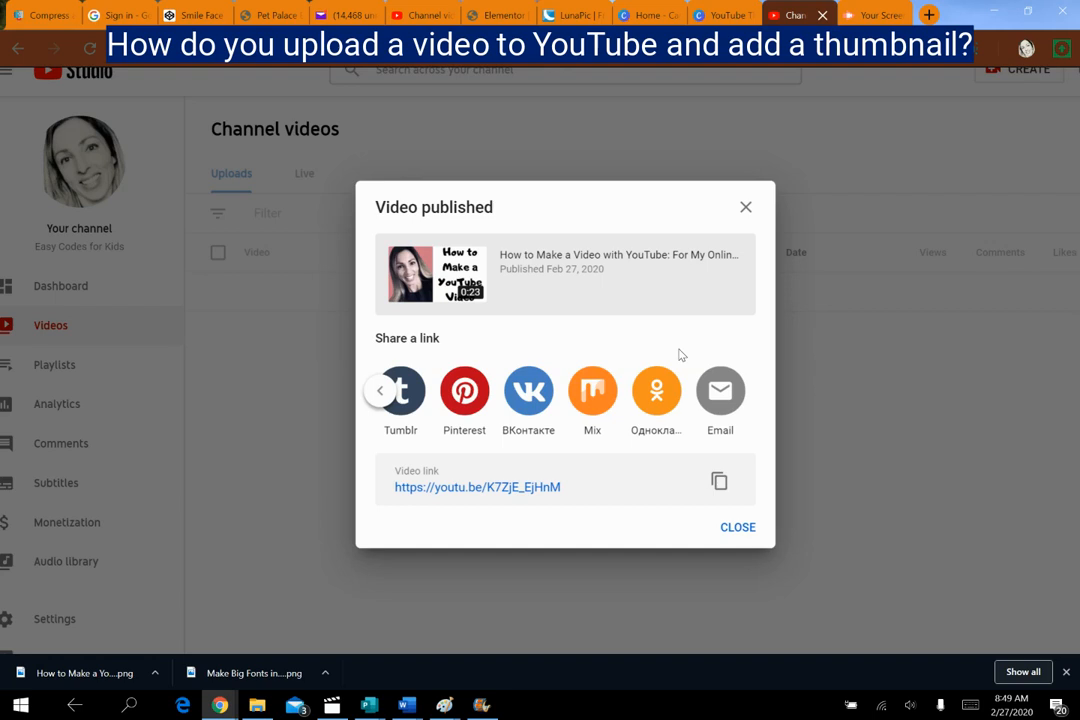
click(556, 494)
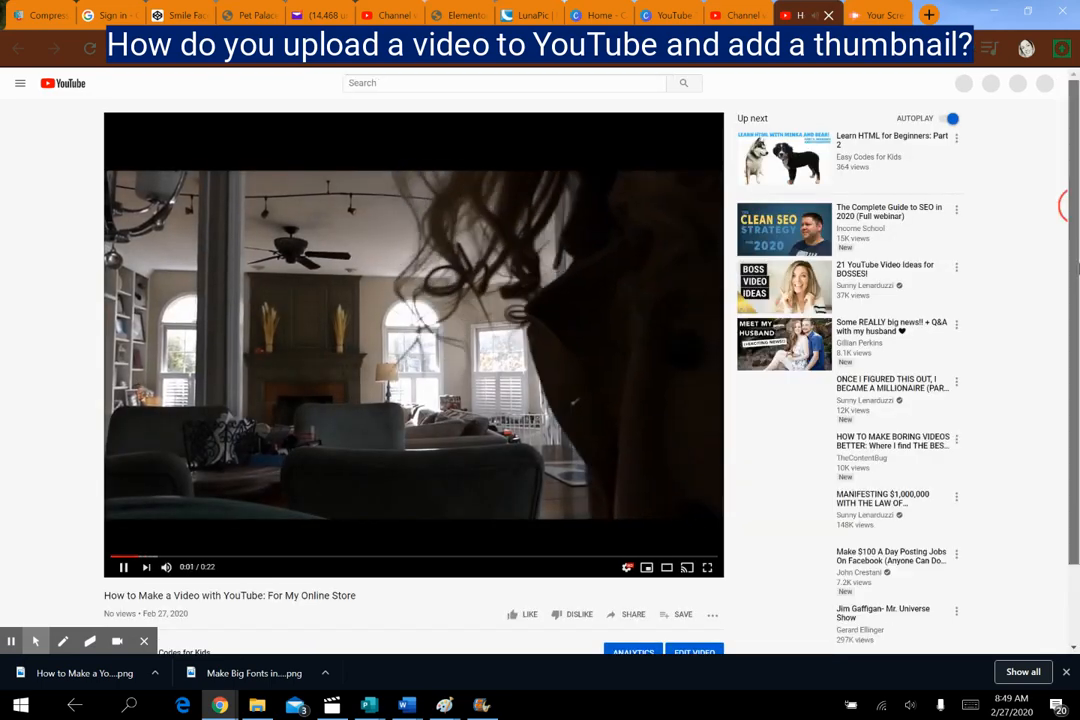
Like the published video on its watch page and pause its playback.
scroll(1077, 210, down, 3)
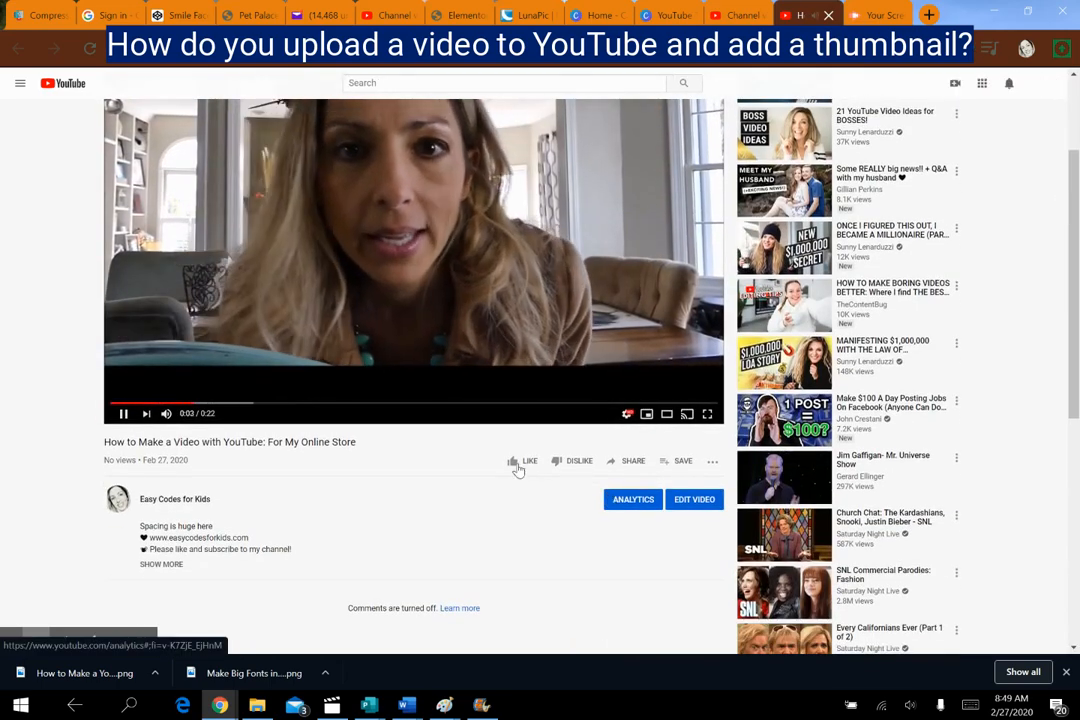
click(514, 461)
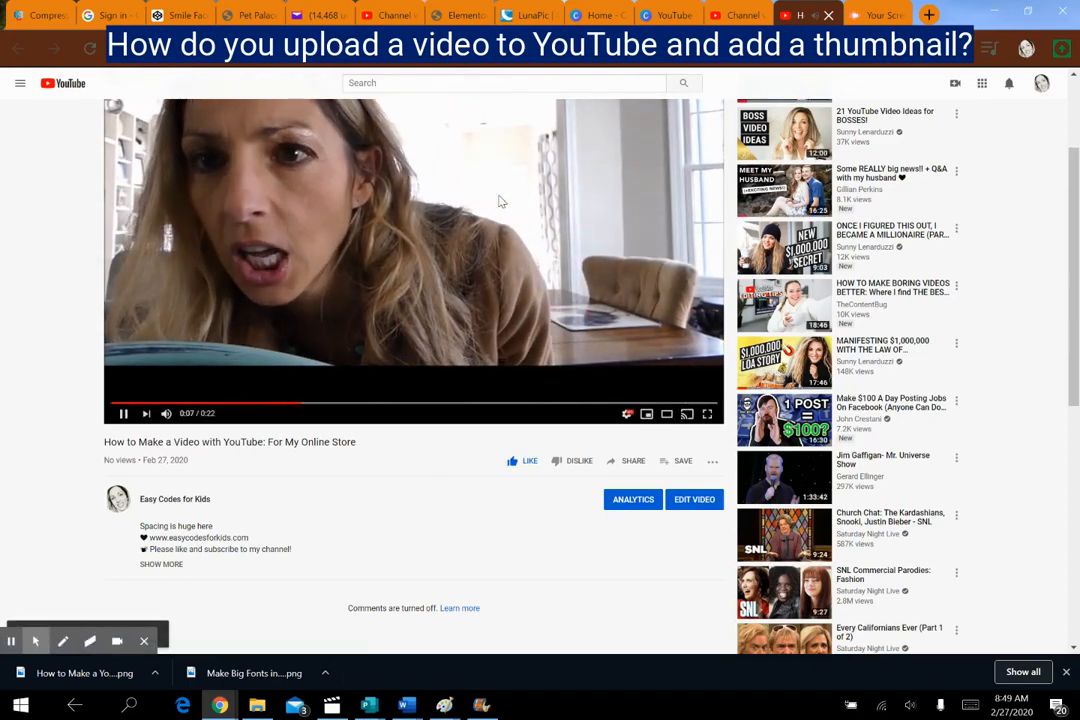
click(123, 414)
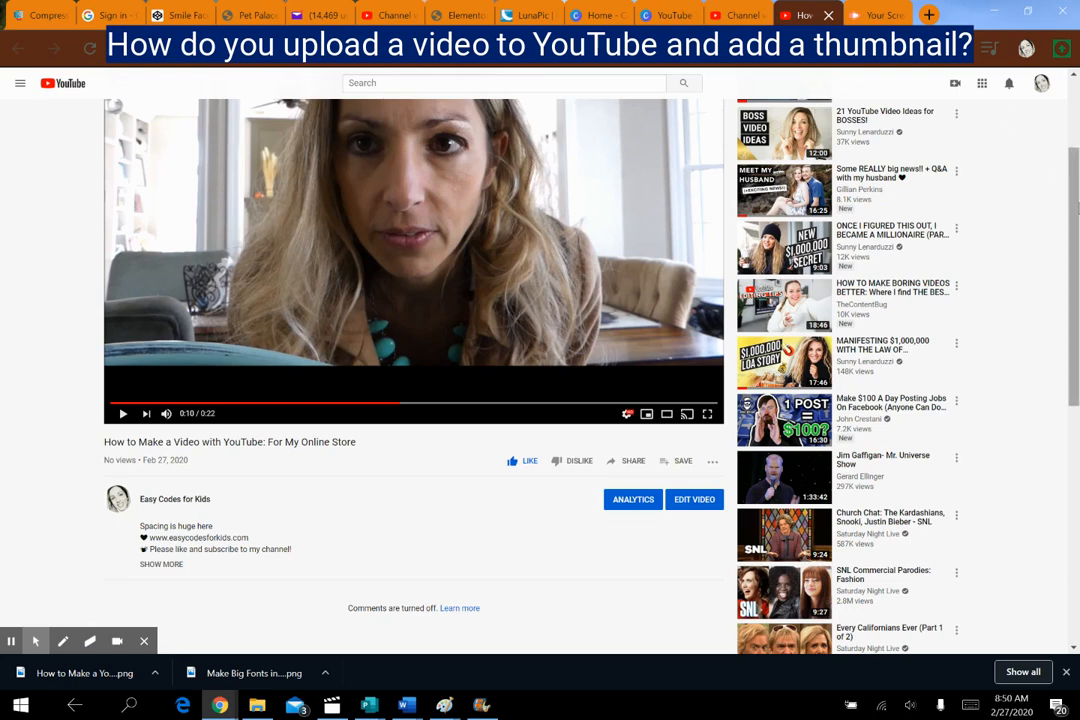
drag(1076, 203, 1078, 120)
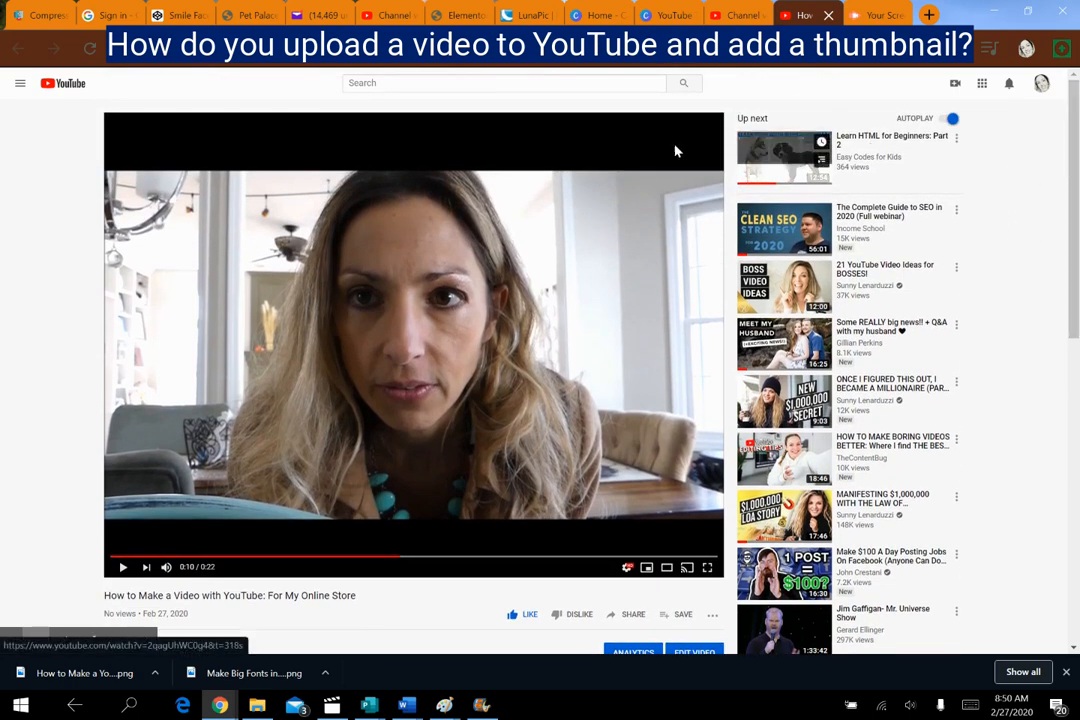